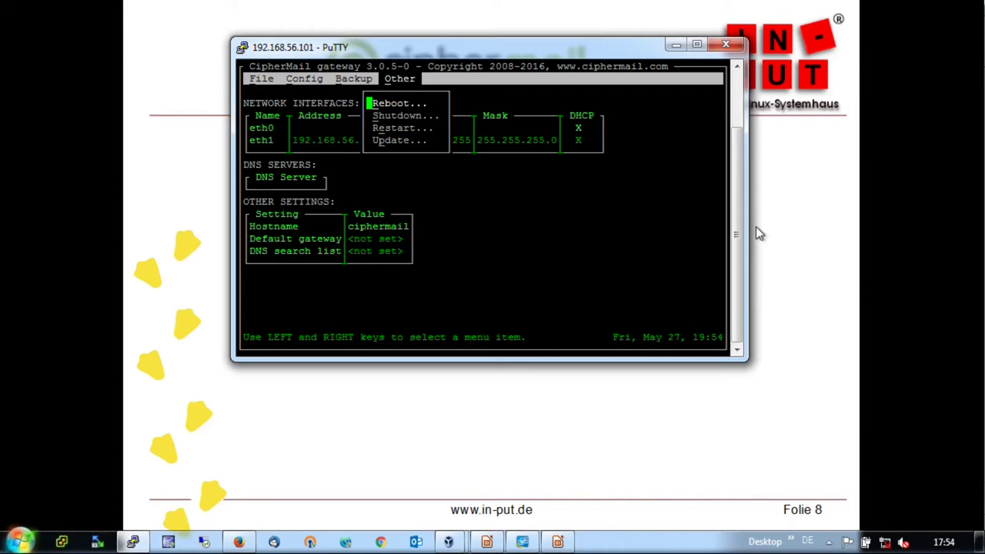
Switch to Firefox and log in to the CipherMail gateway as admin with the prefilled credentials.
key(alt+Tab)
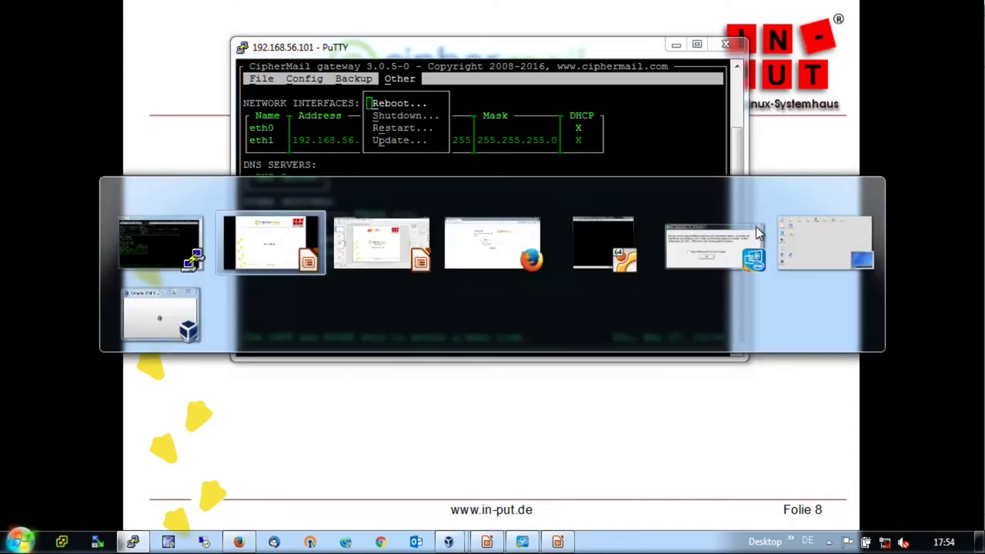
key(alt+Tab)
key(alt+Tab)
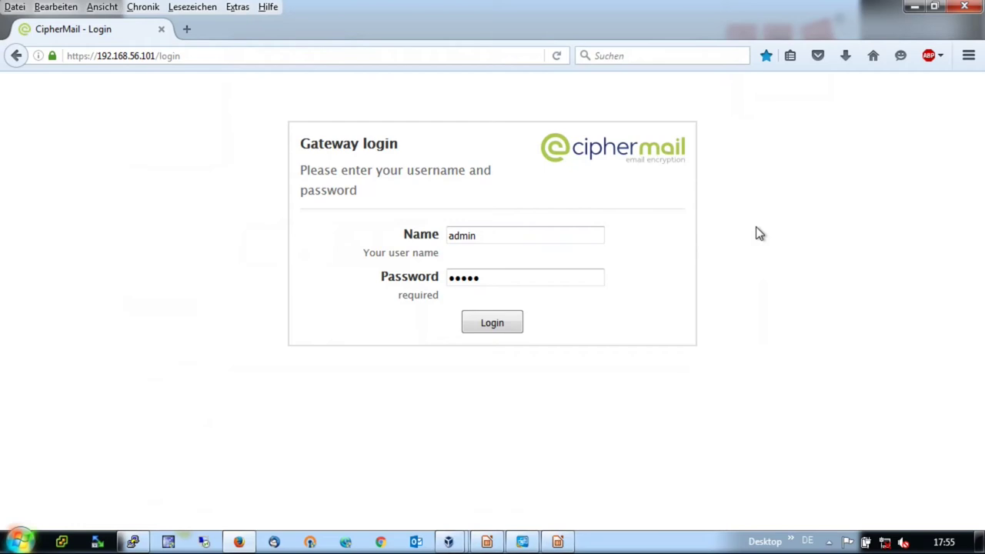
click(497, 325)
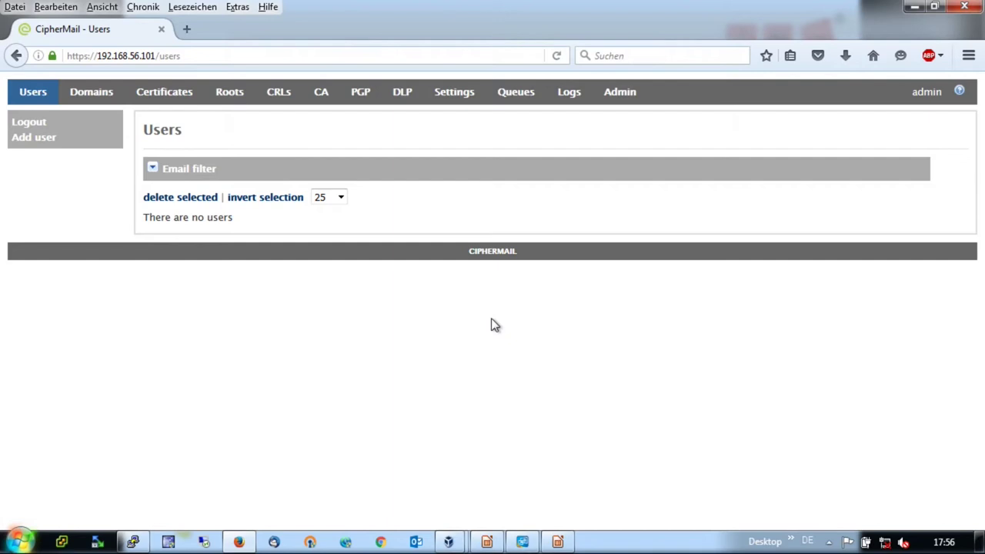
Add a new gateway user with the user's email address.
click(19, 150)
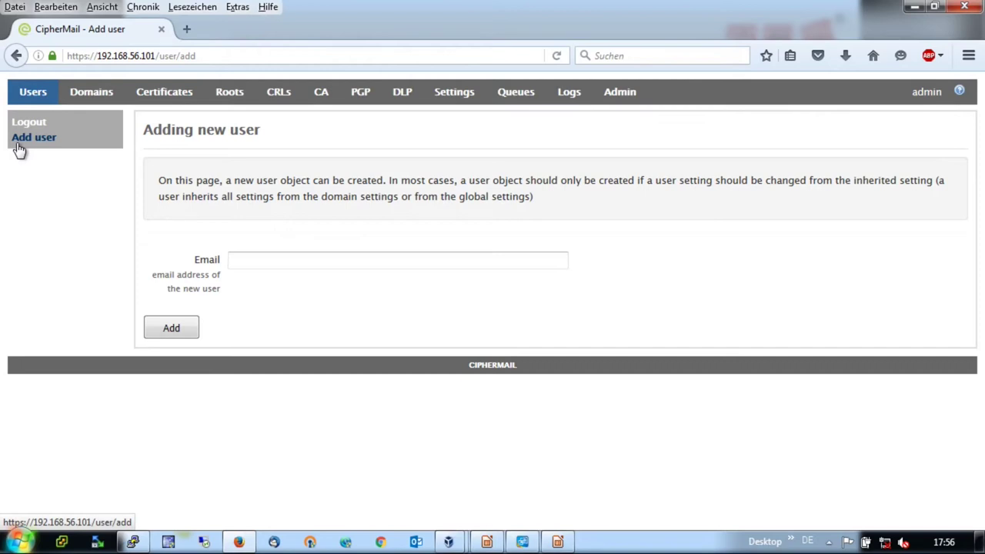
click(383, 266)
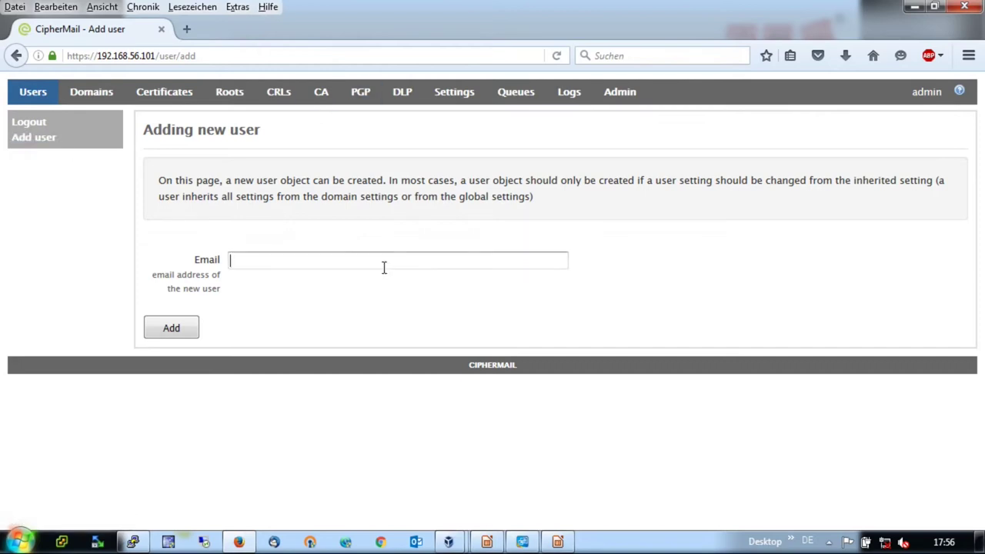
text(s.ge)
key(BackSpace)
key(Down)
key(Return)
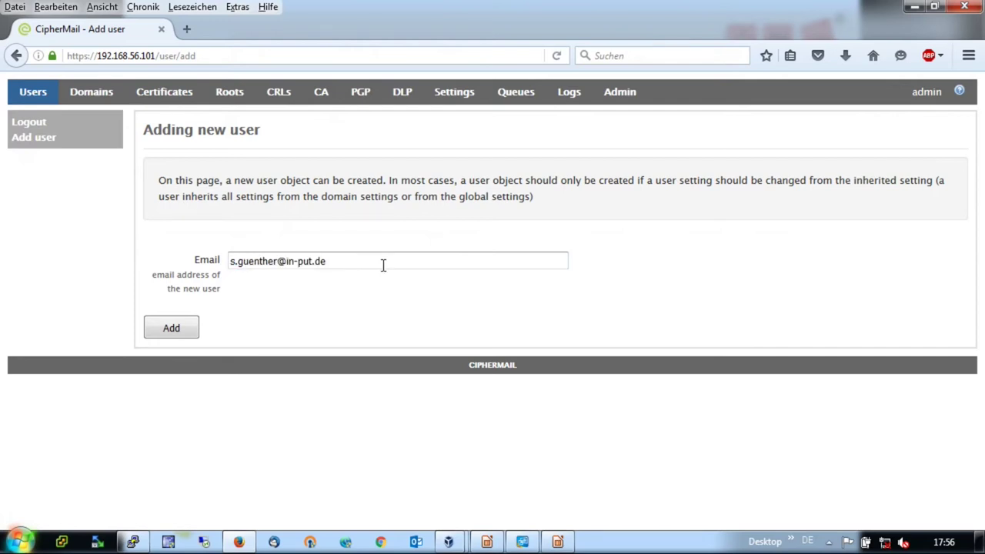
click(173, 328)
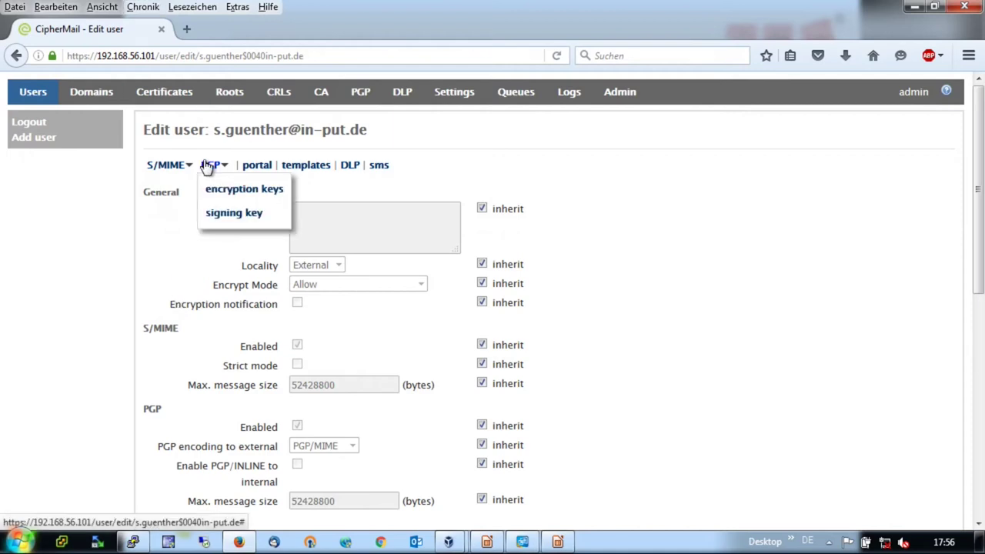
Examine the new user's S/MIME and PGP options and the available message templates, and return to the user's settings.
mouse_move(190, 172)
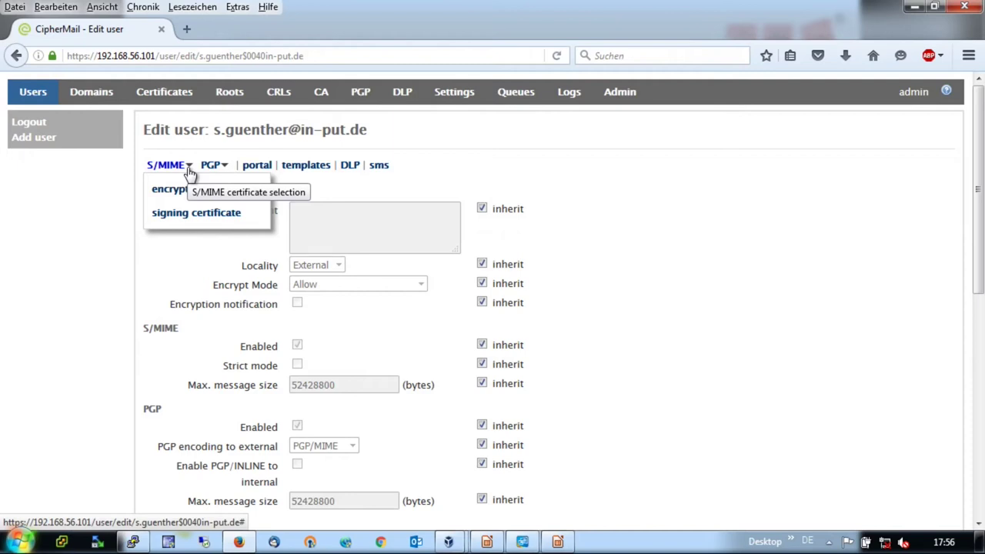
mouse_move(220, 175)
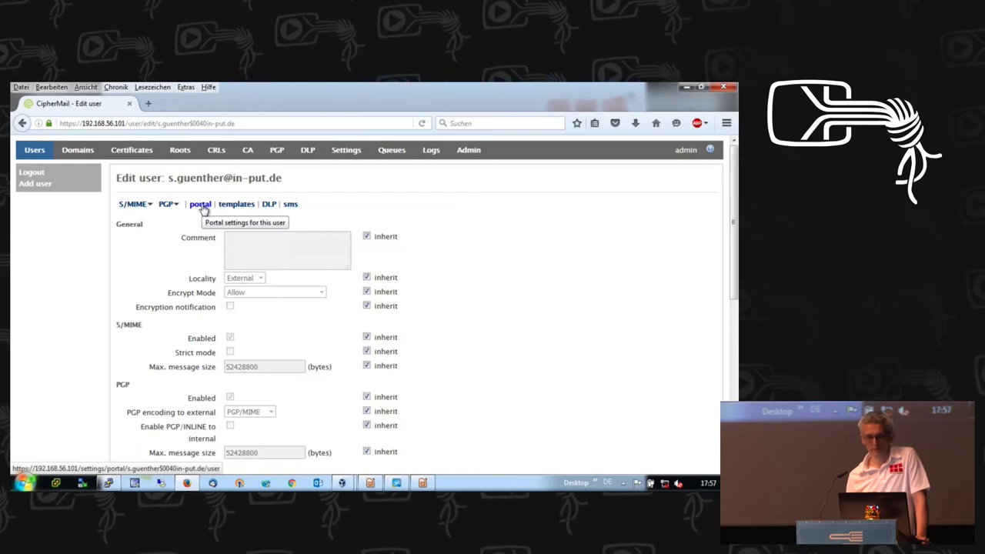
click(242, 206)
click(241, 207)
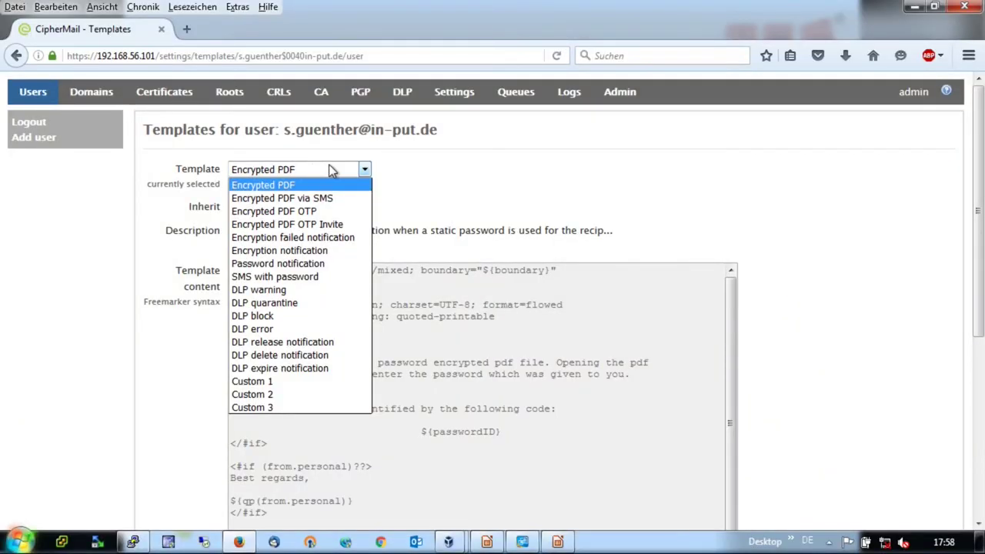
click(502, 169)
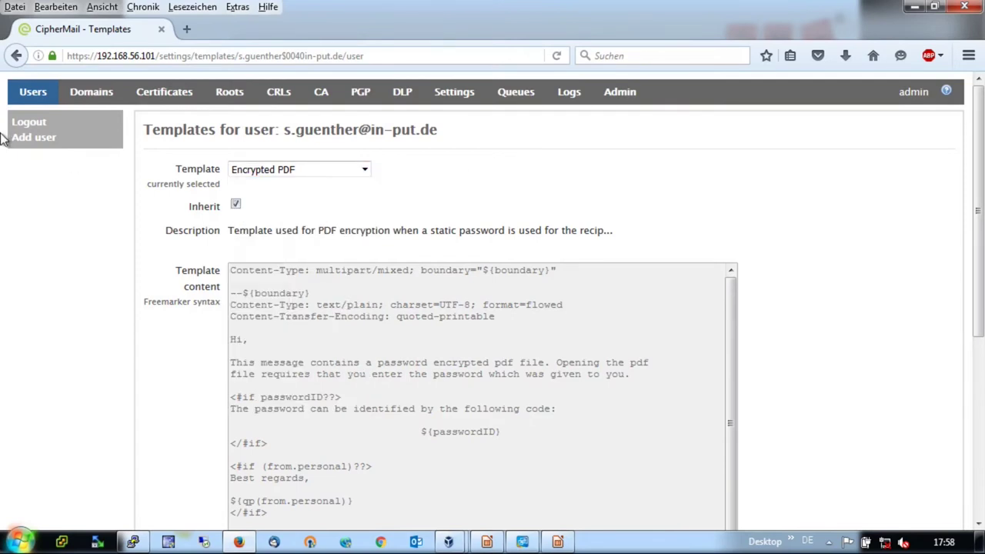
click(16, 56)
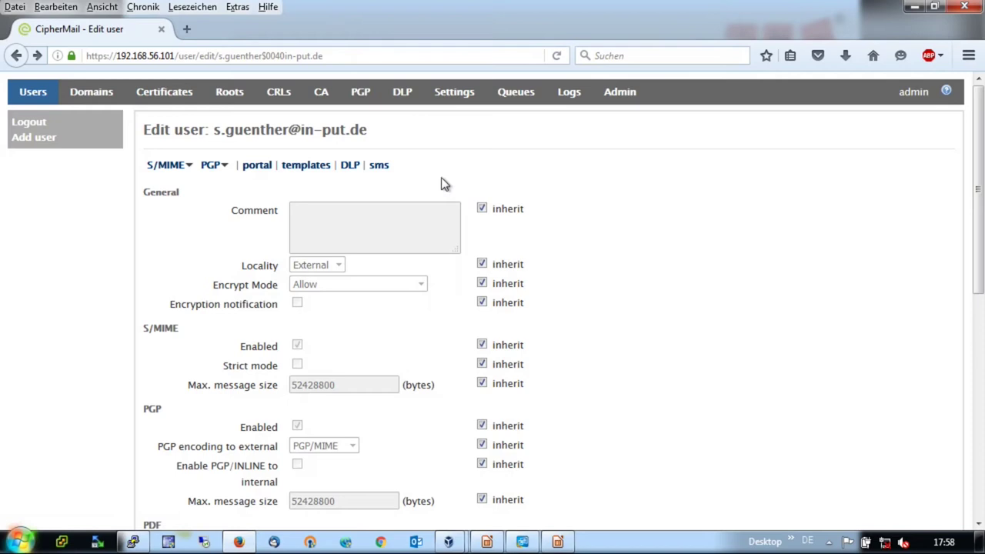
Turn off inheritance for the user's Locality setting and keep it at External.
scroll(685, 336, down, 3)
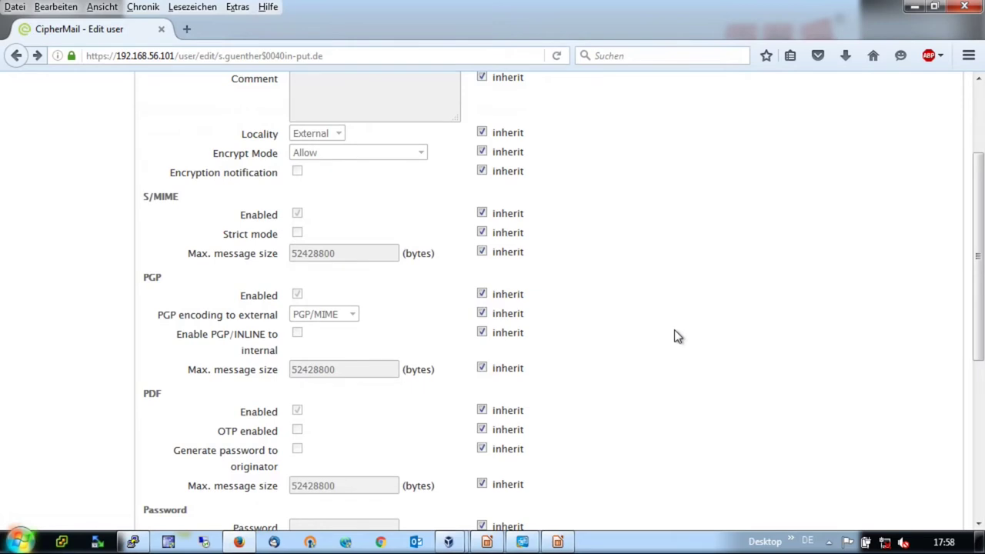
click(481, 132)
click(339, 134)
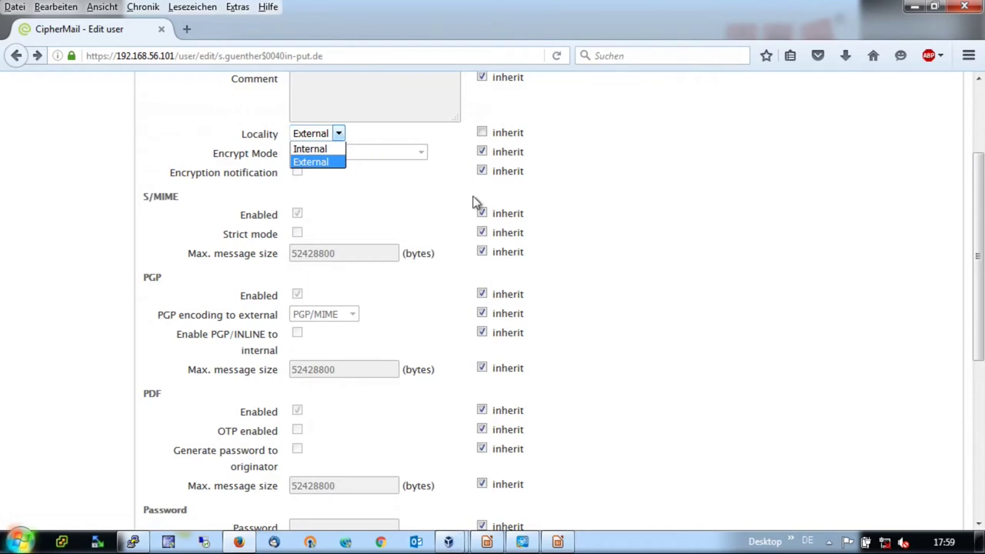
click(448, 198)
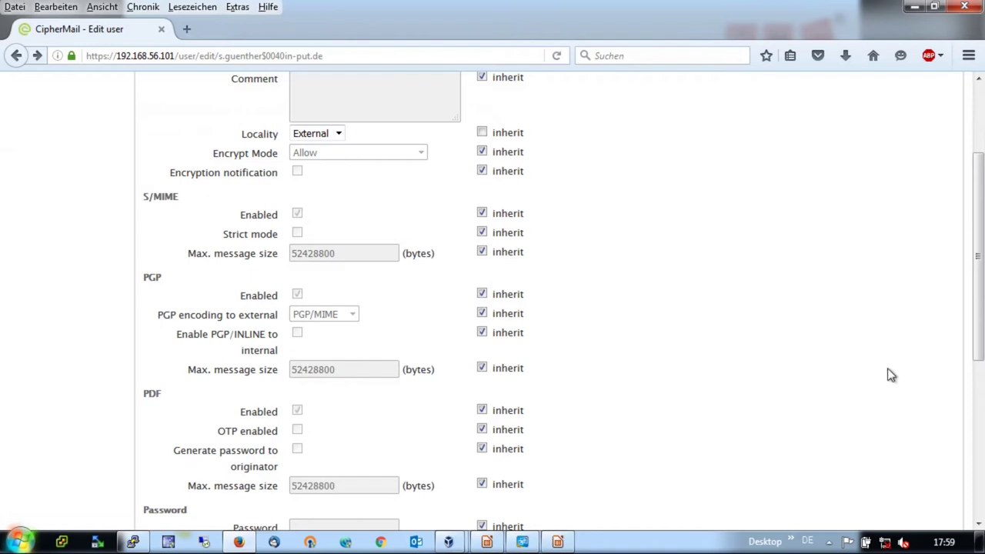
click(528, 297)
click(483, 297)
Review the user's PDF, password and subject trigger settings, and show the advanced settings briefly before hiding them again.
scroll(620, 317, down, 2)
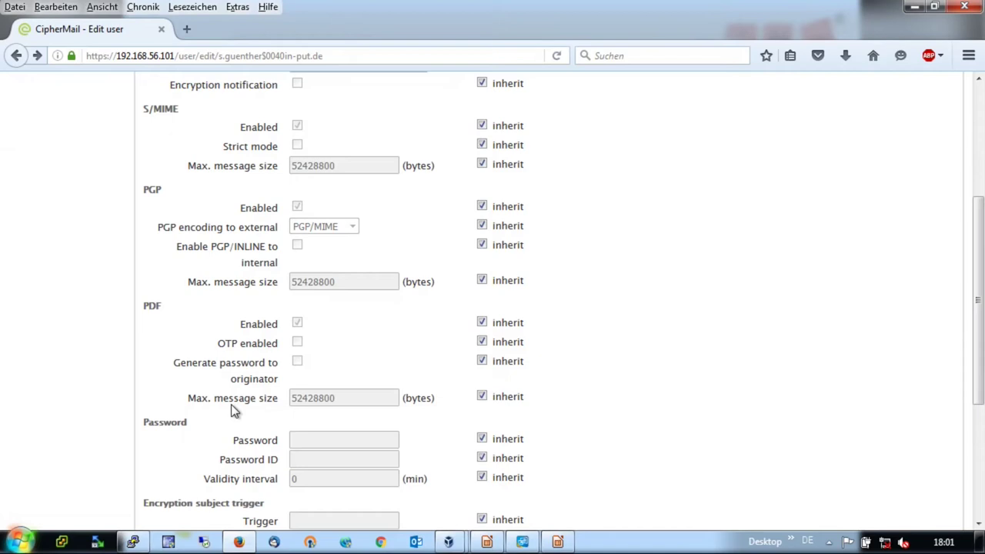
scroll(234, 411, down, 5)
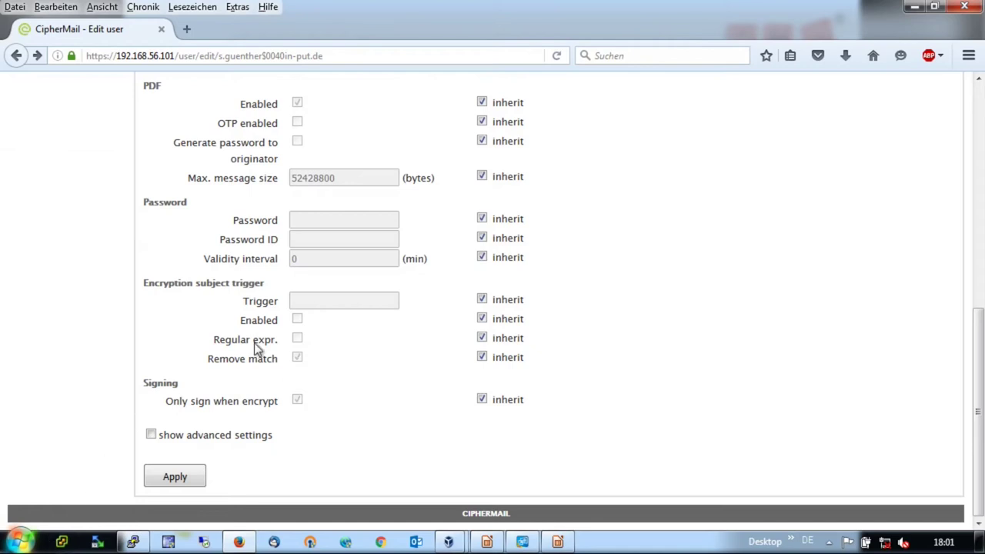
click(151, 434)
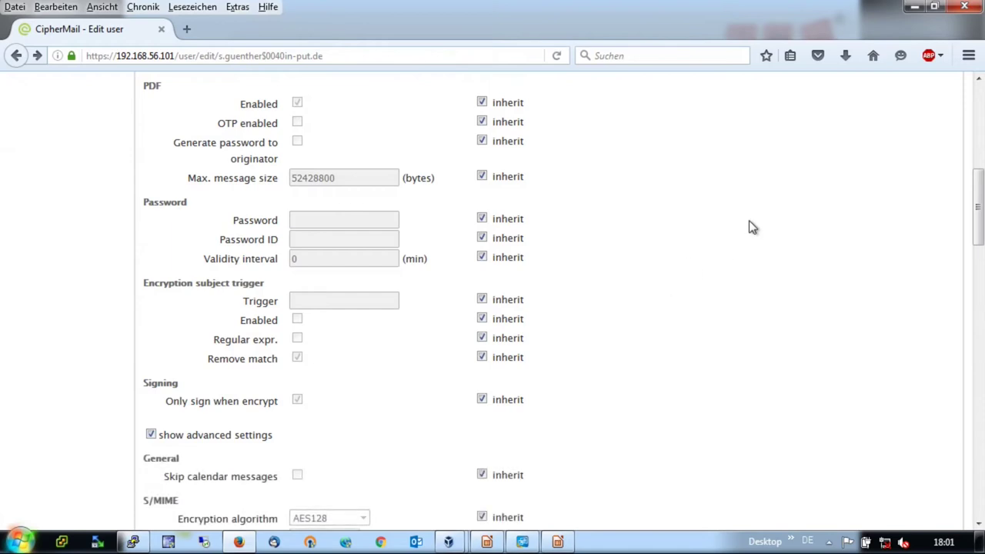
scroll(752, 227, down, 5)
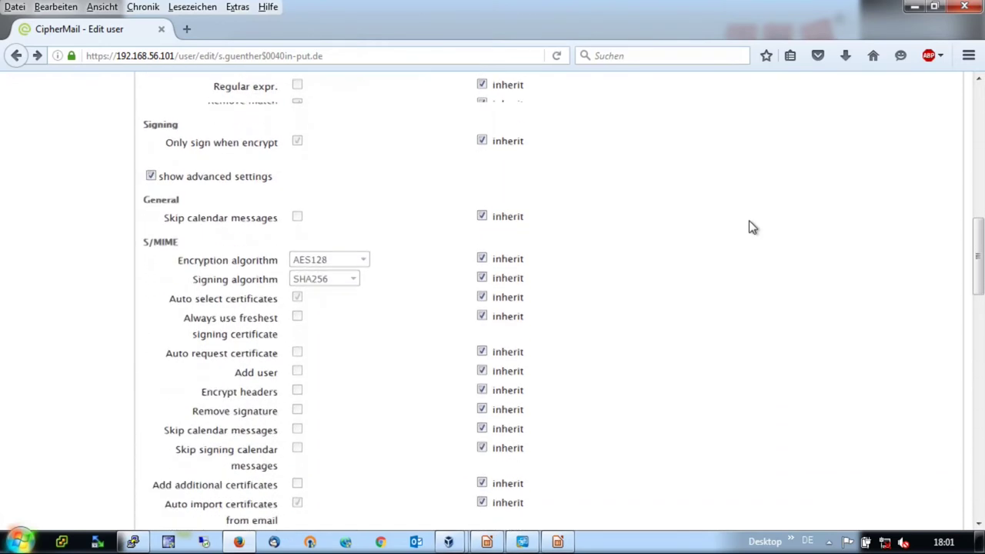
scroll(752, 227, up, 1)
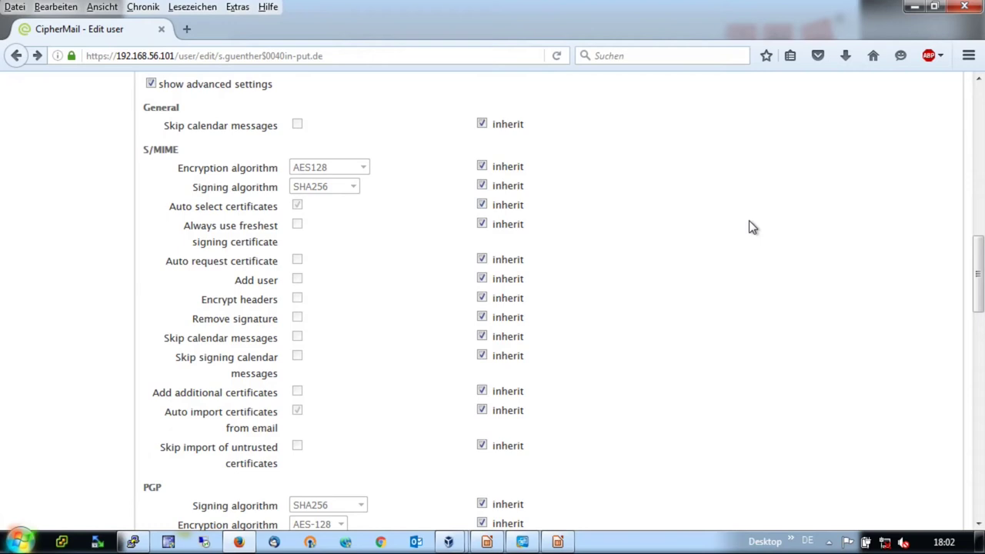
click(151, 83)
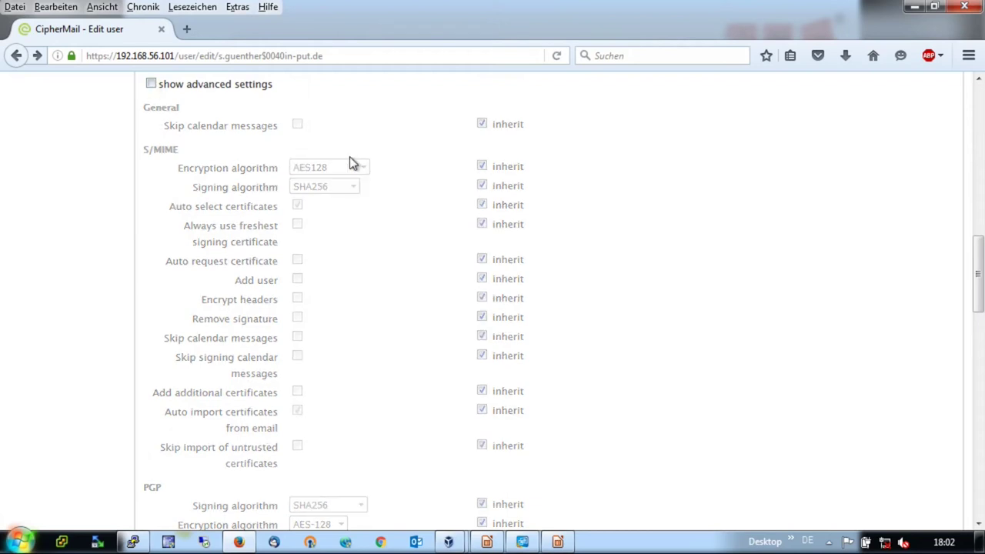
Save the user's changed settings, and view the Users list with its email filter expanded.
scroll(350, 163, down, 10)
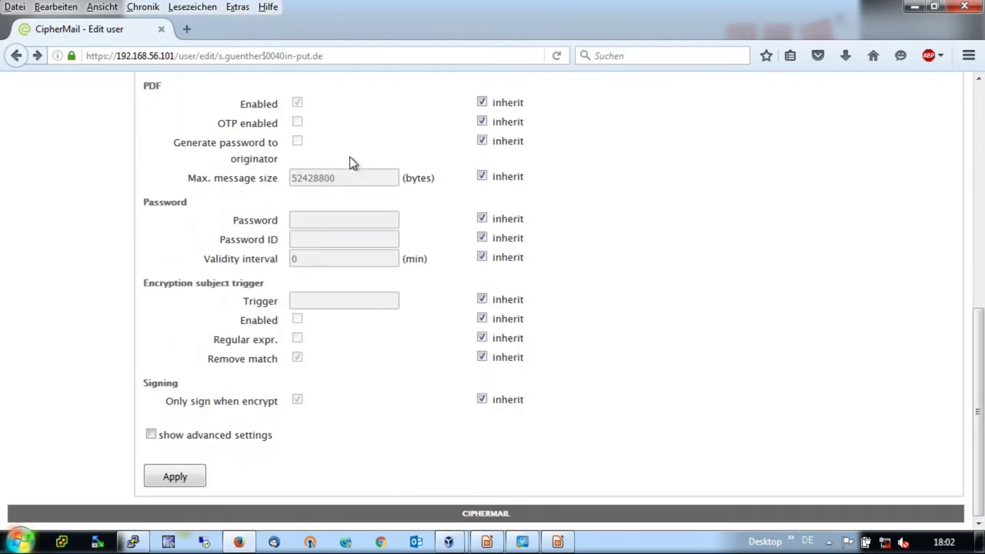
click(182, 479)
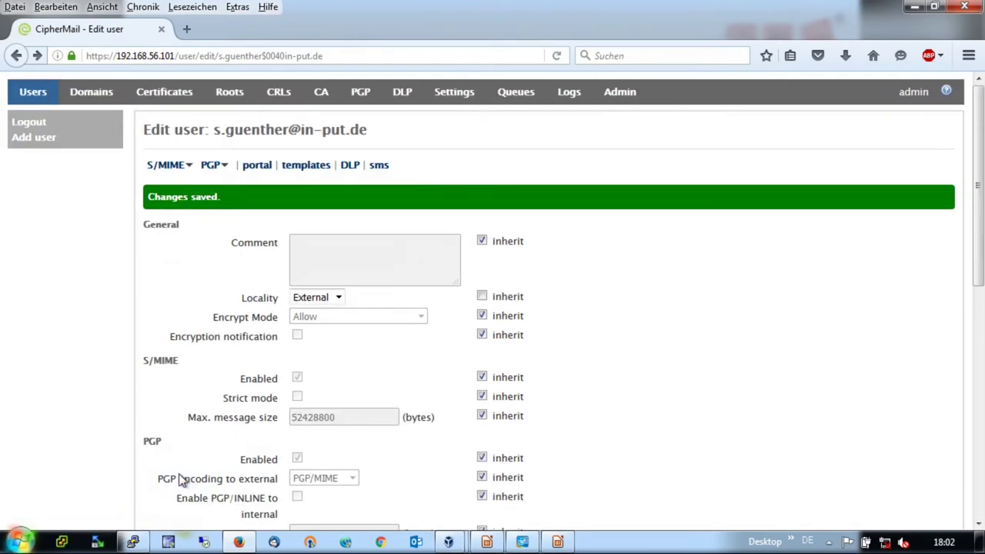
click(29, 99)
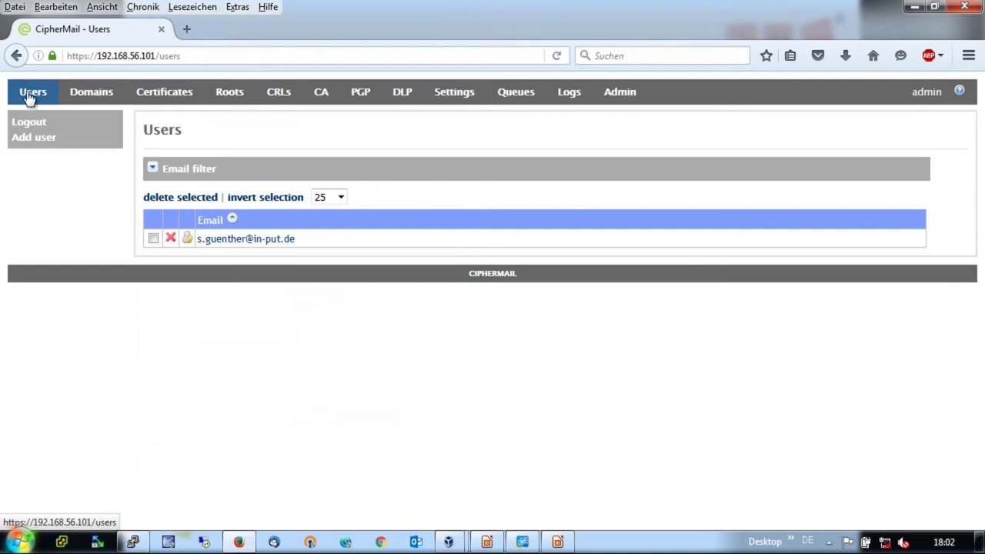
click(195, 178)
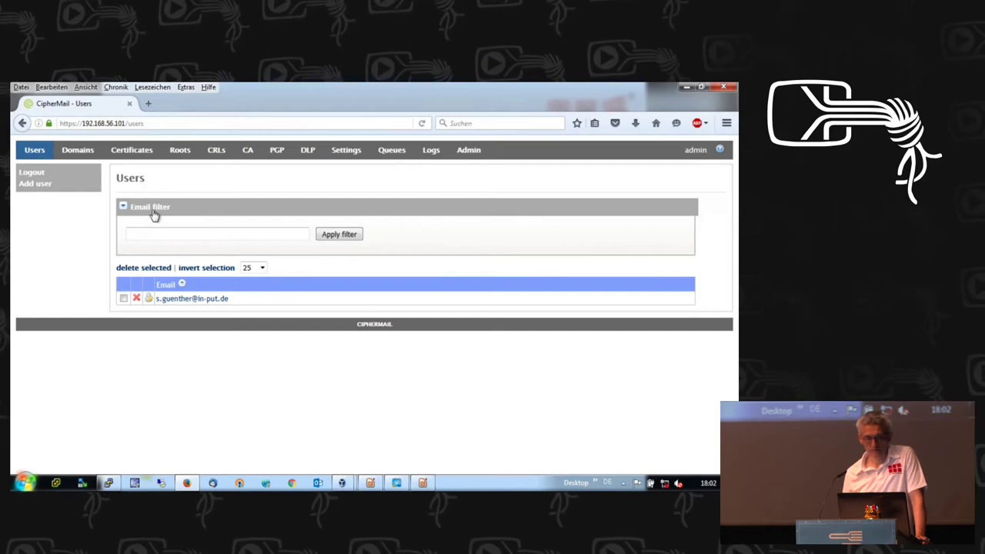
Look through the gateway's domains, intermediate and user certificates, root certificates, and end-user certificate creation page.
click(90, 158)
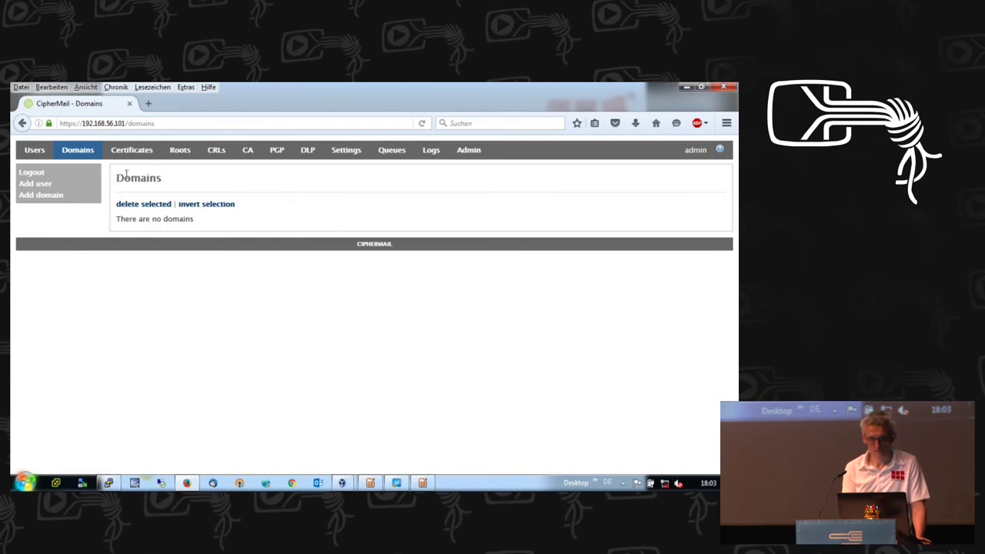
click(139, 153)
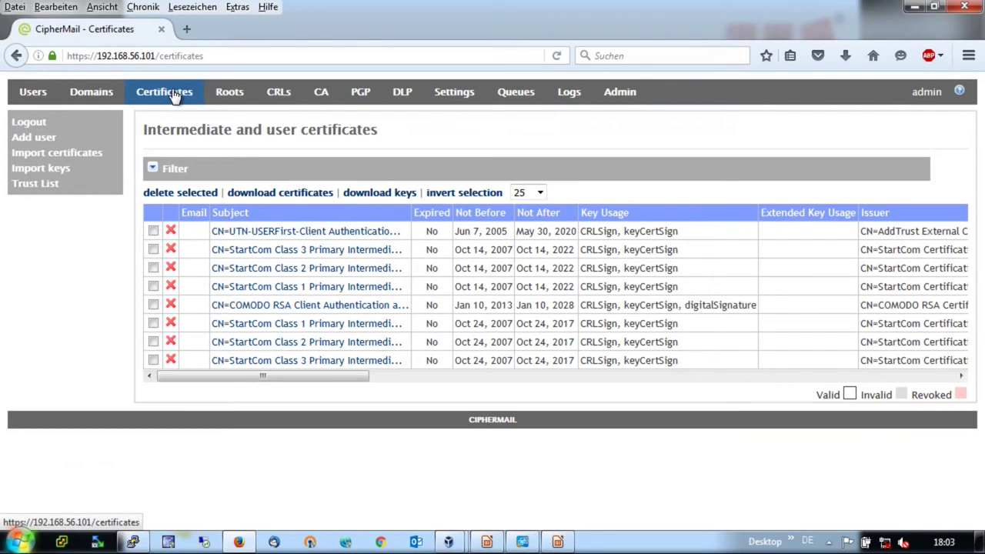
click(232, 97)
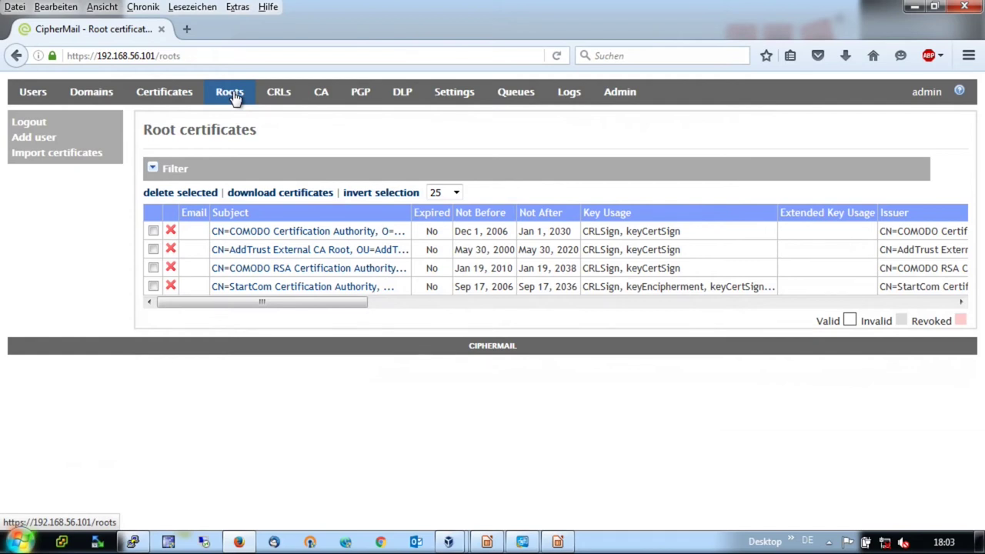
click(321, 97)
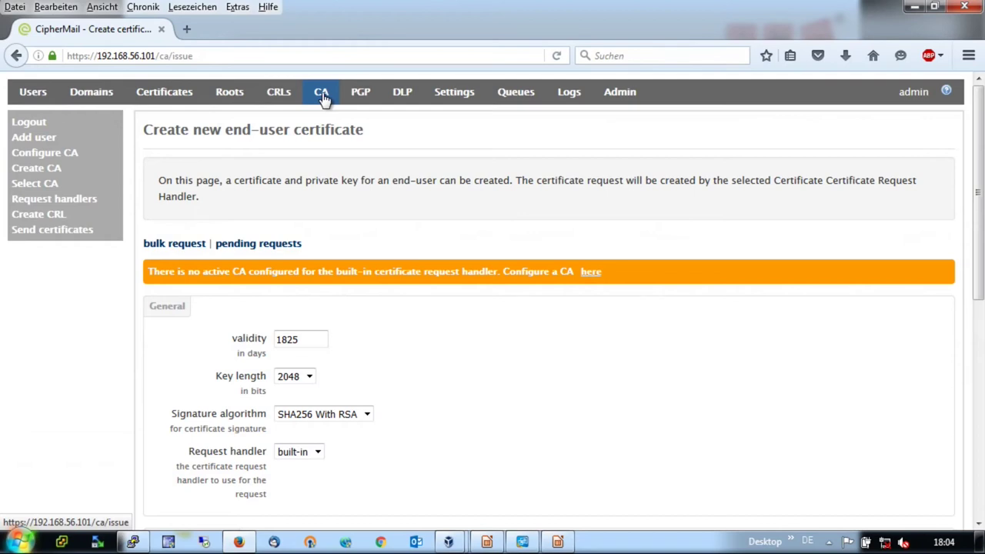
Examine the PGP keyring along with its keyring import, keyring creation and key server pages.
click(369, 96)
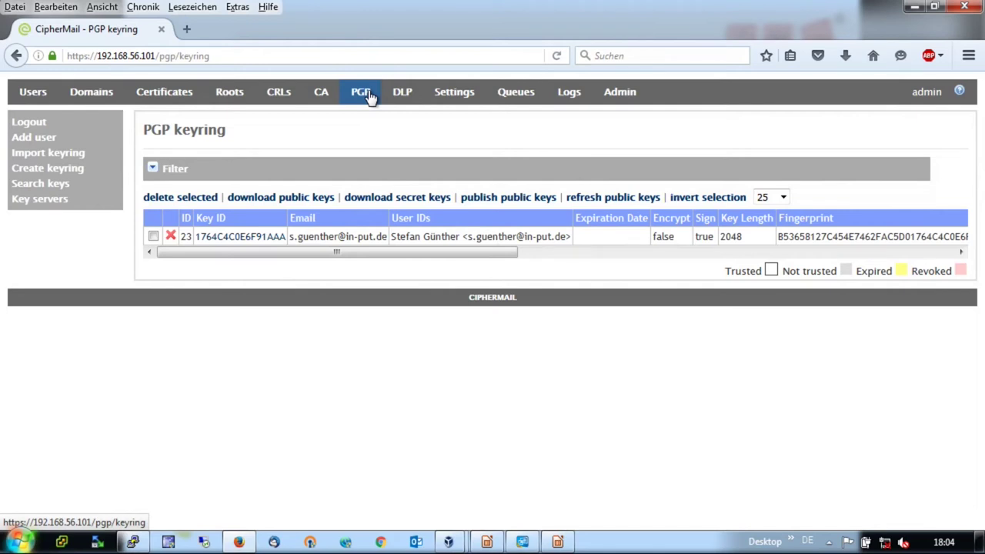
click(59, 158)
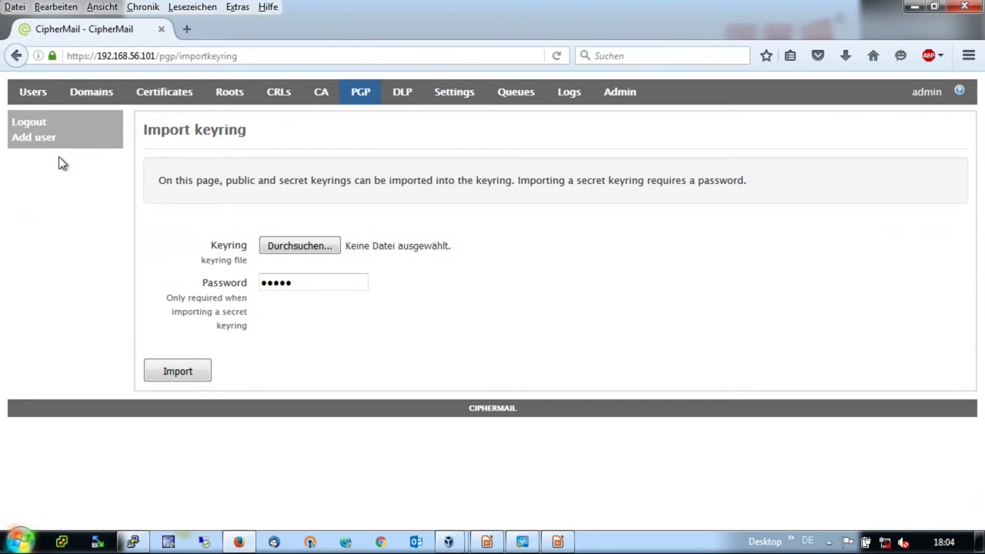
click(16, 57)
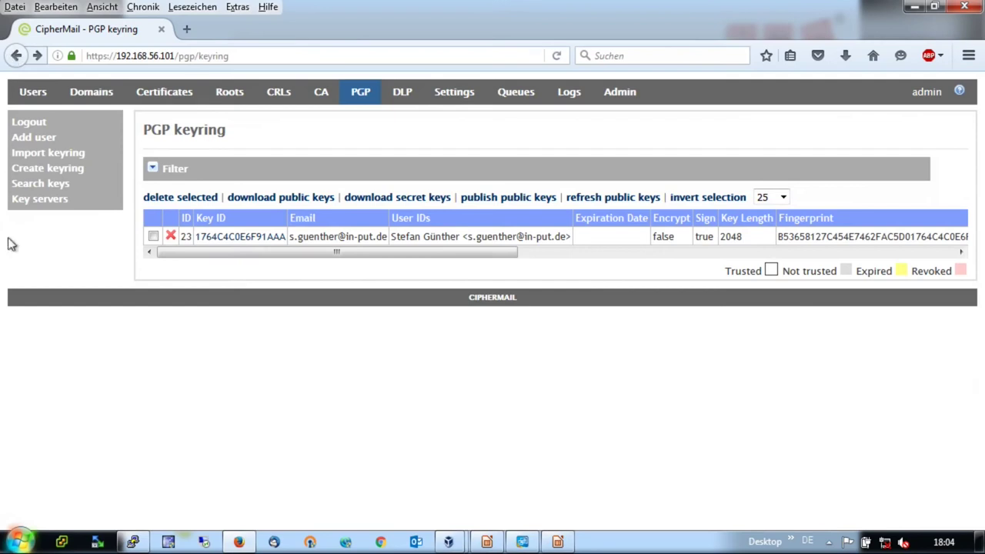
click(68, 171)
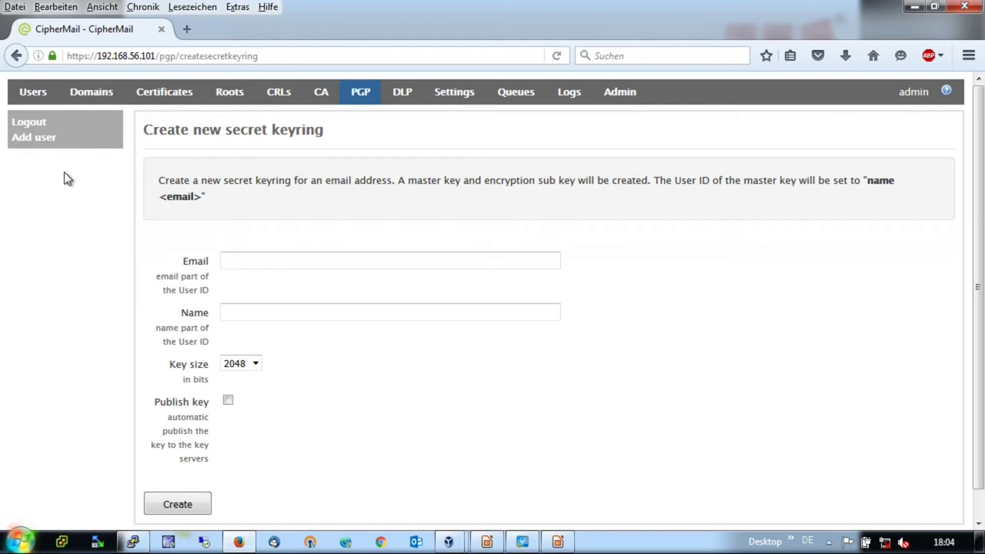
click(17, 57)
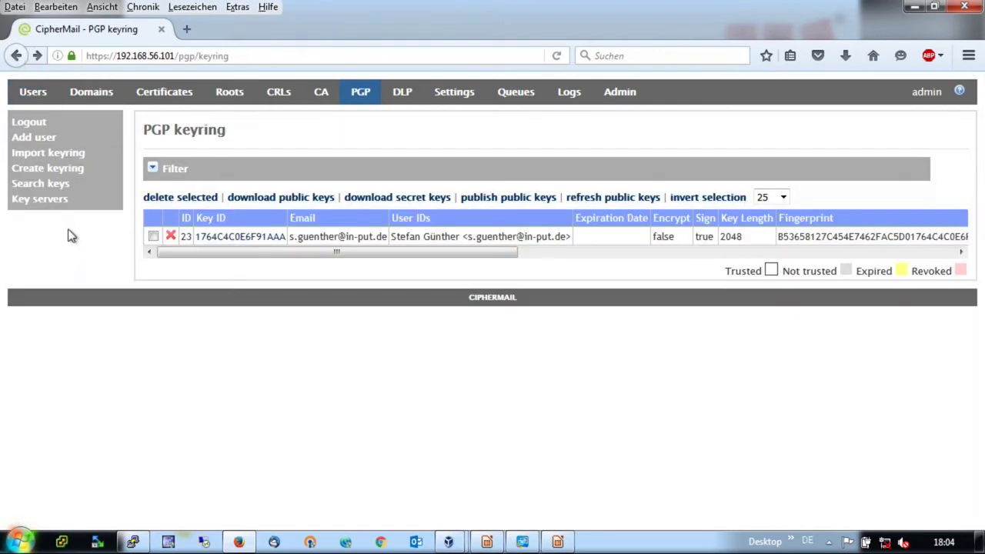
click(49, 202)
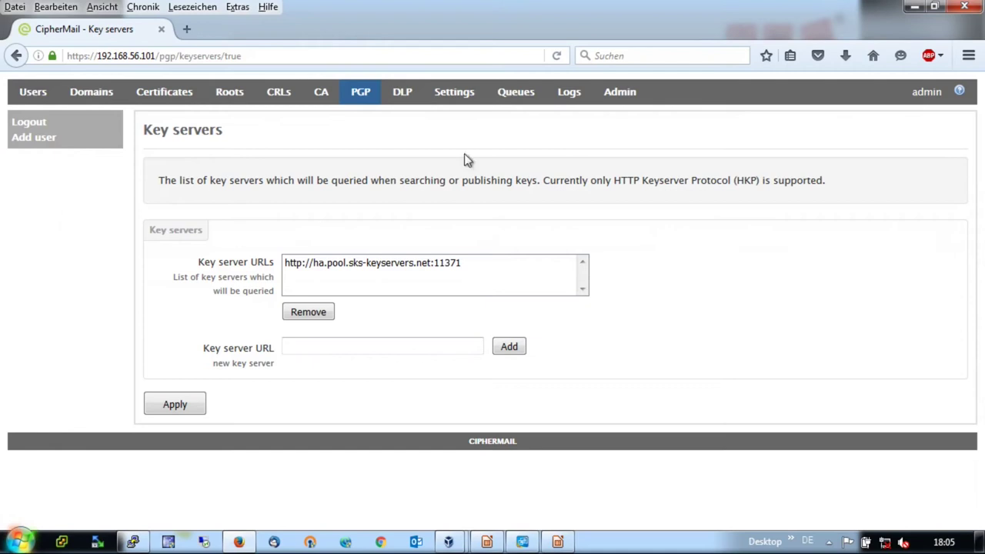
Examine the global list of DLP policy patterns, and view the mail transfer agent queue.
click(403, 94)
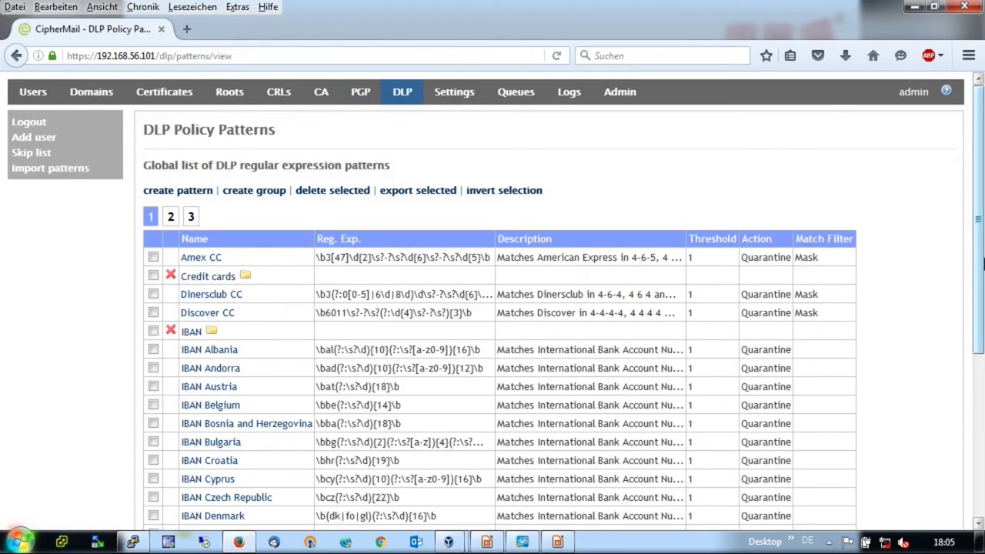
drag(982, 271, 982, 370)
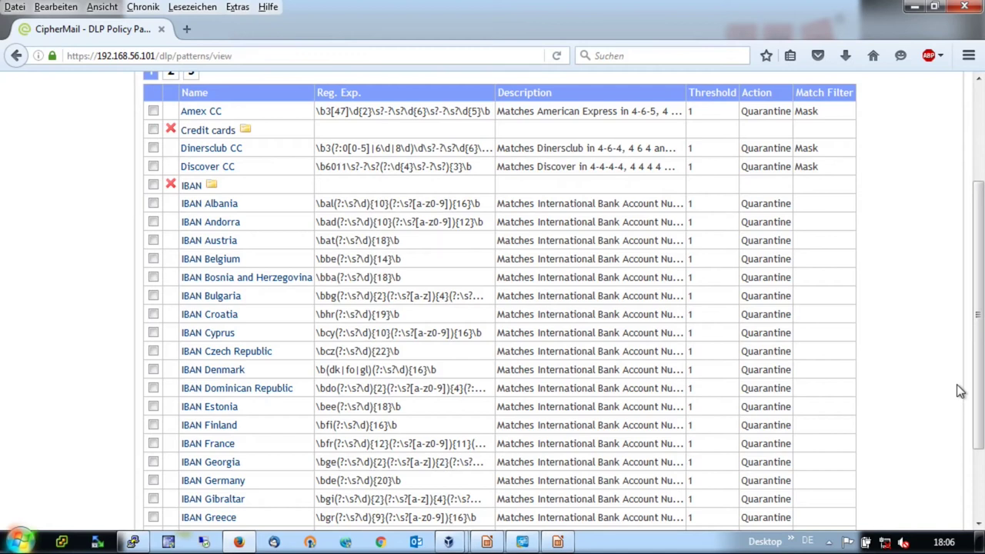
scroll(961, 391, down, 3)
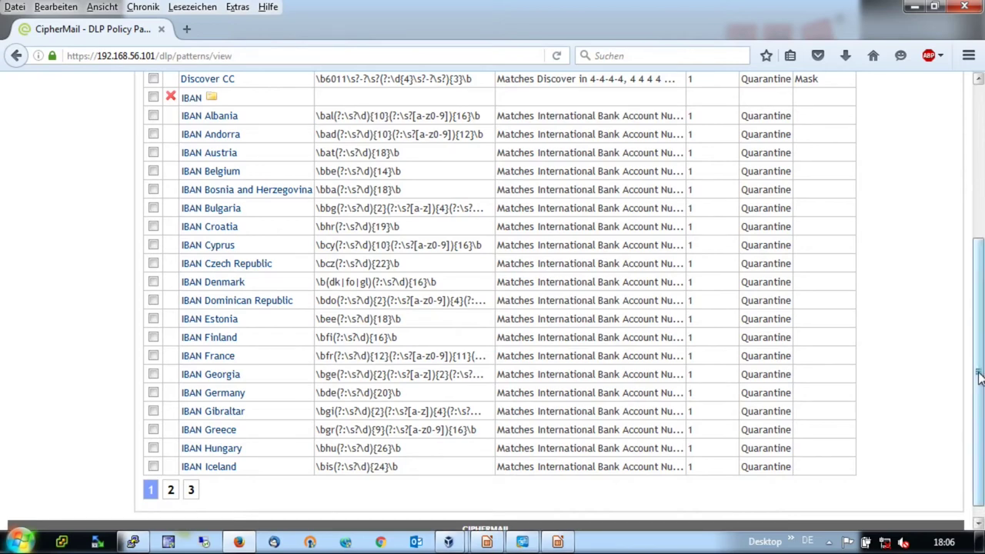
drag(980, 375, 972, 206)
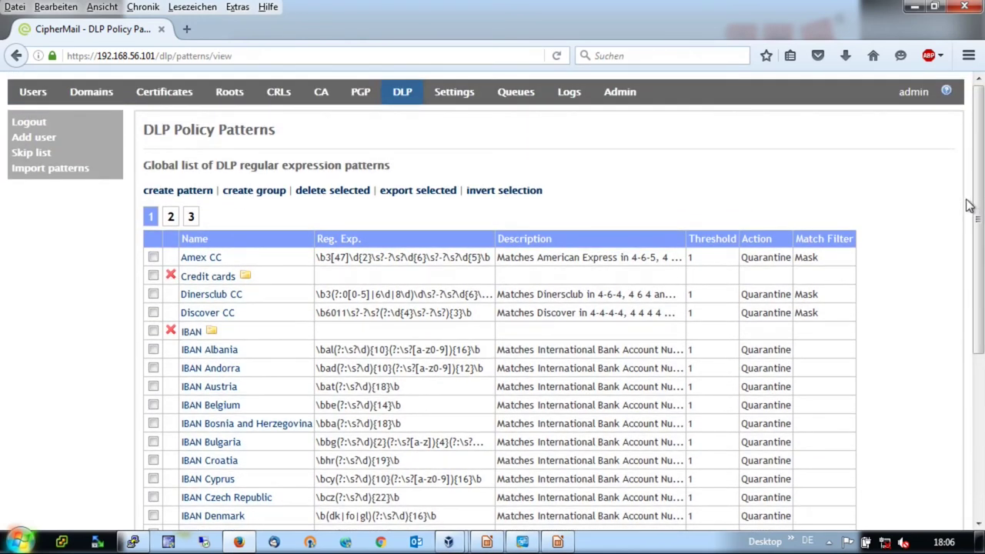
click(462, 99)
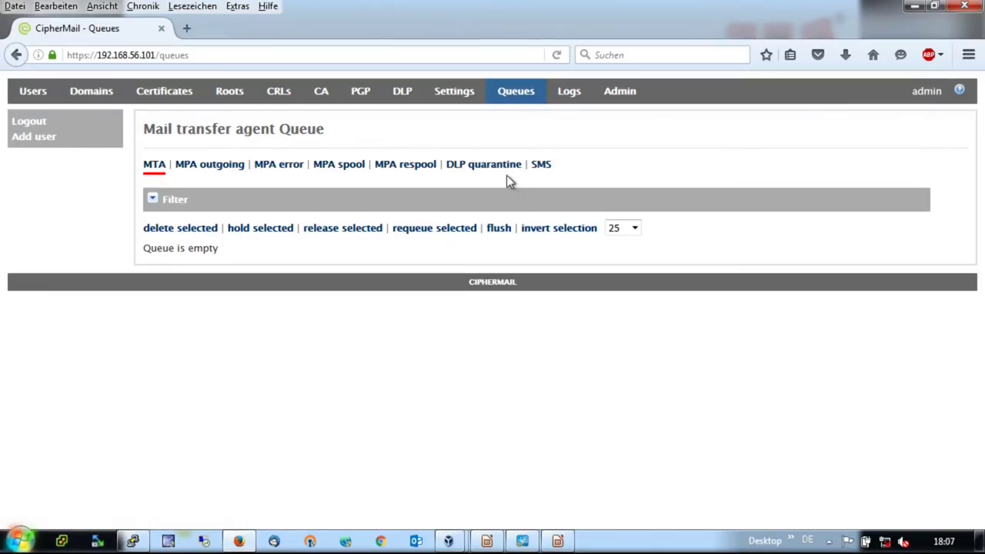
Check the mail transfer agent log, and read the first and last pages of the mail processing agent log.
click(576, 102)
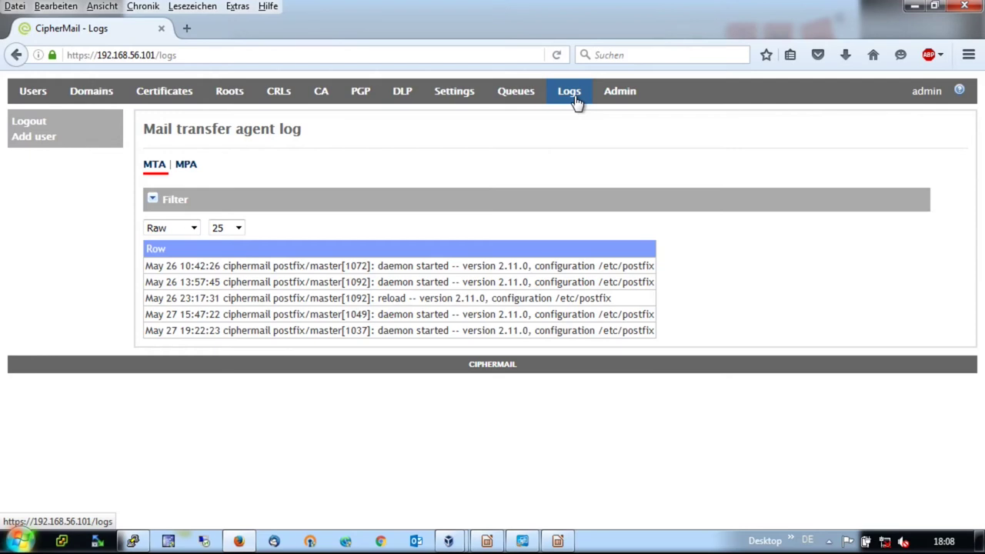
click(184, 170)
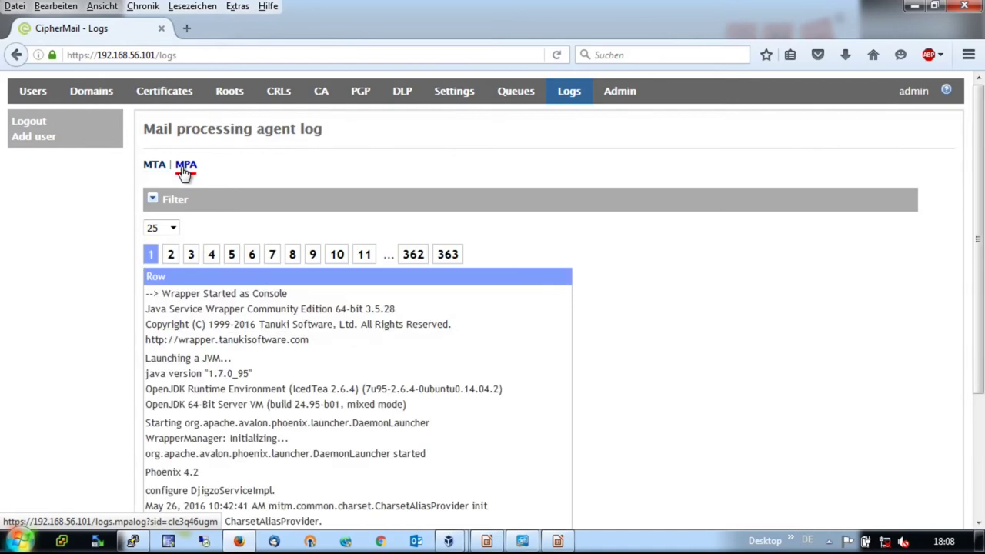
drag(980, 139, 984, 270)
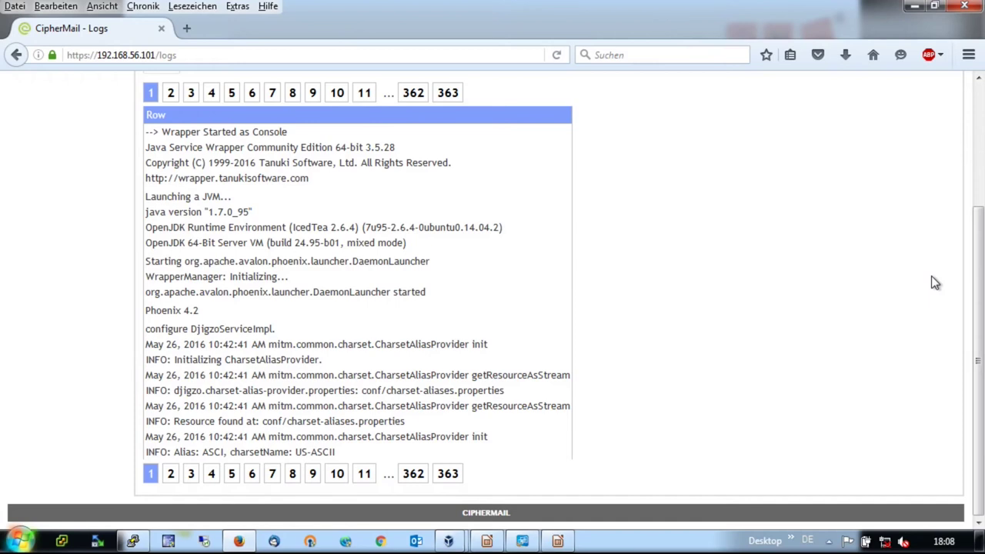
drag(980, 246, 981, 143)
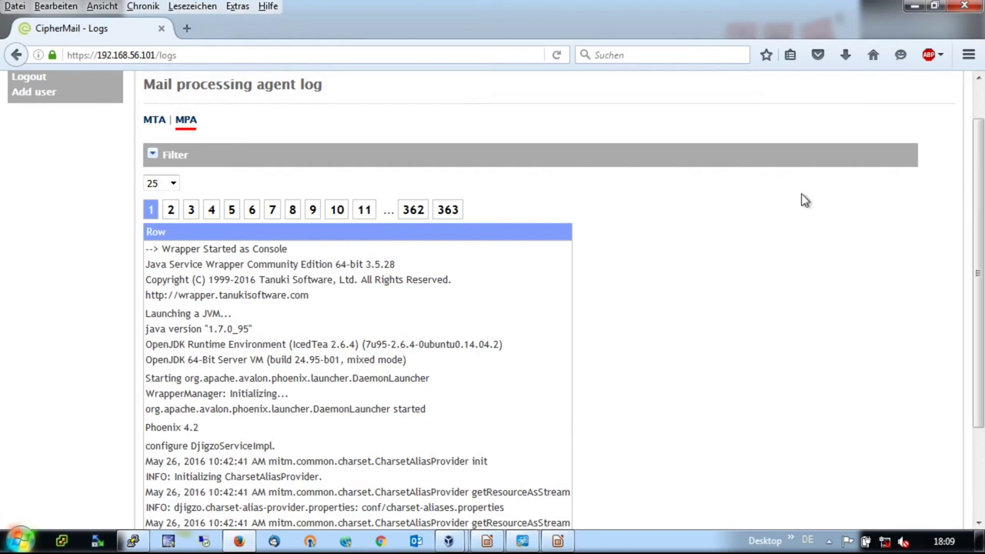
click(452, 211)
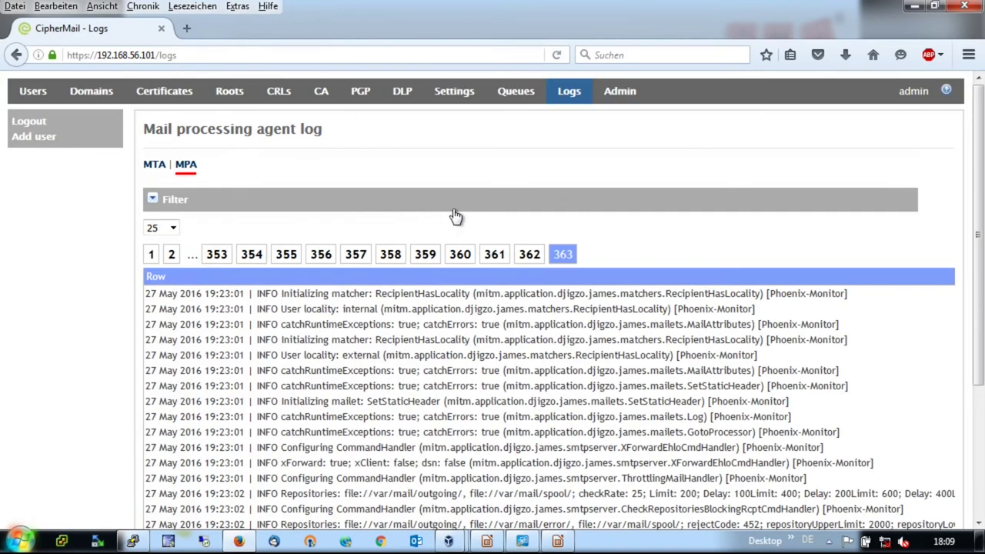
drag(981, 177, 982, 284)
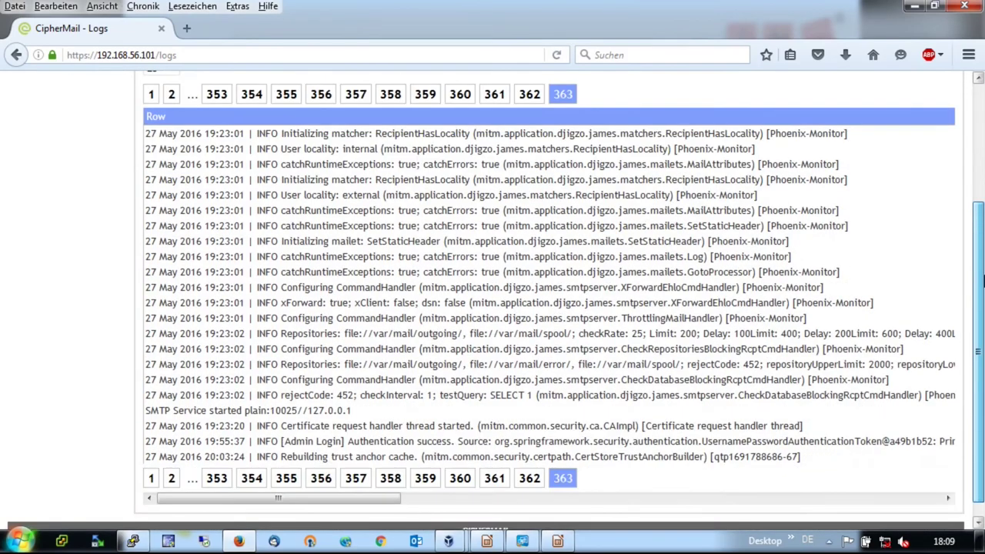
scroll(982, 283, up, 4)
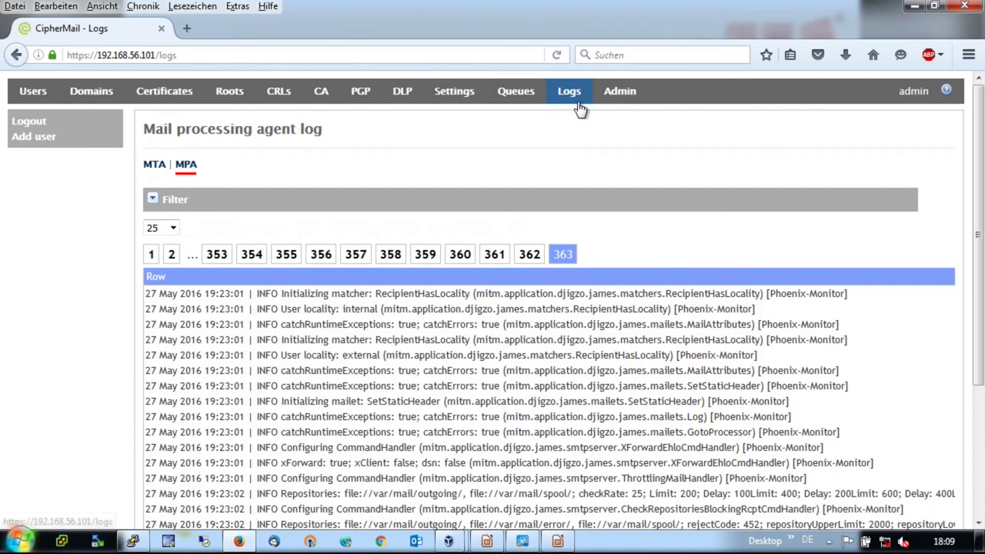
Review the MTA configuration's relay domains, trusted networks, general options and relay host settings.
click(630, 97)
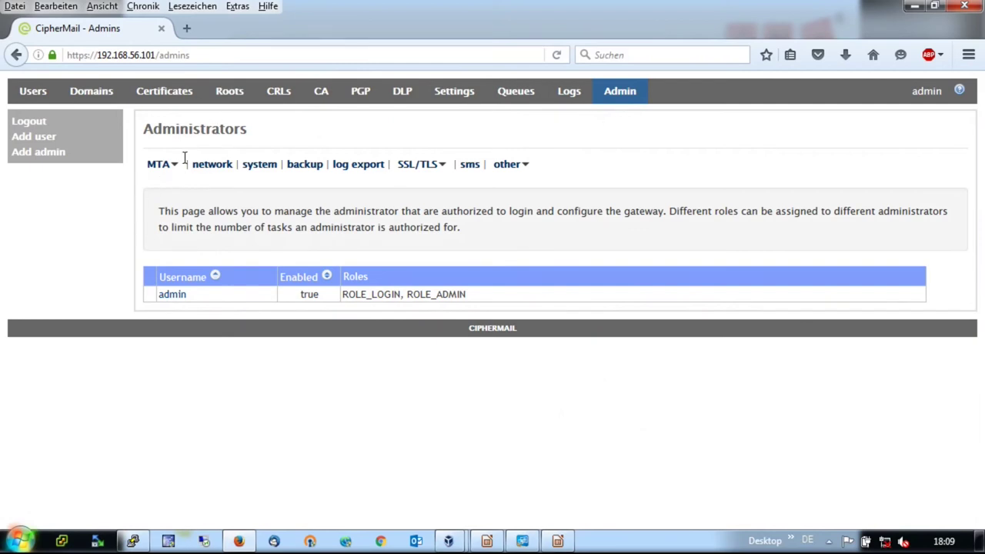
mouse_move(174, 170)
click(177, 189)
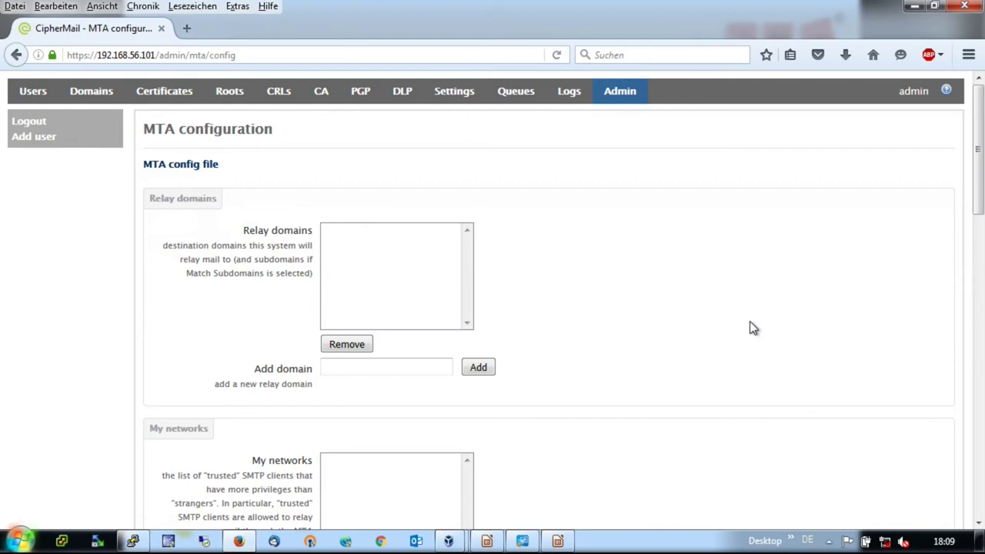
scroll(751, 323, down, 3)
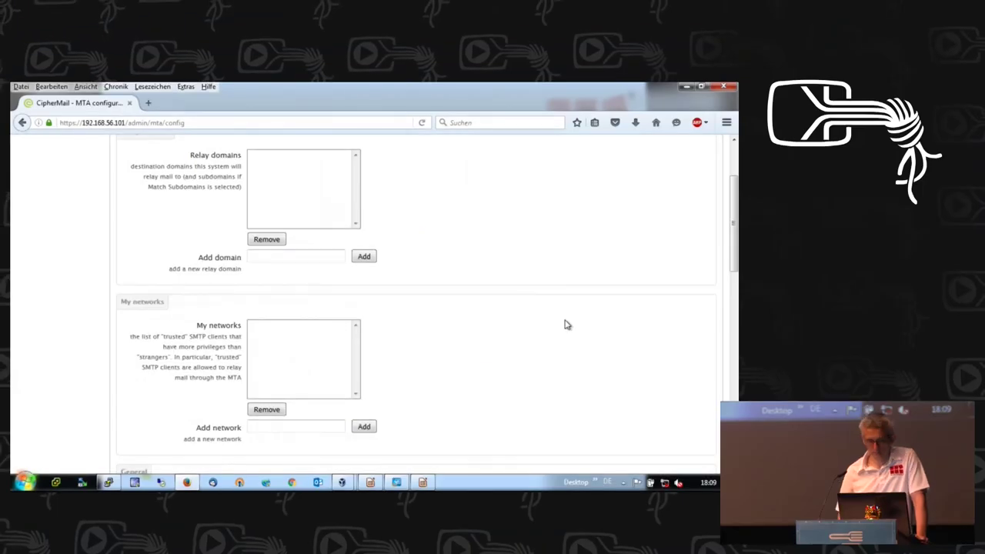
scroll(749, 320, down, 1)
scroll(565, 324, down, 5)
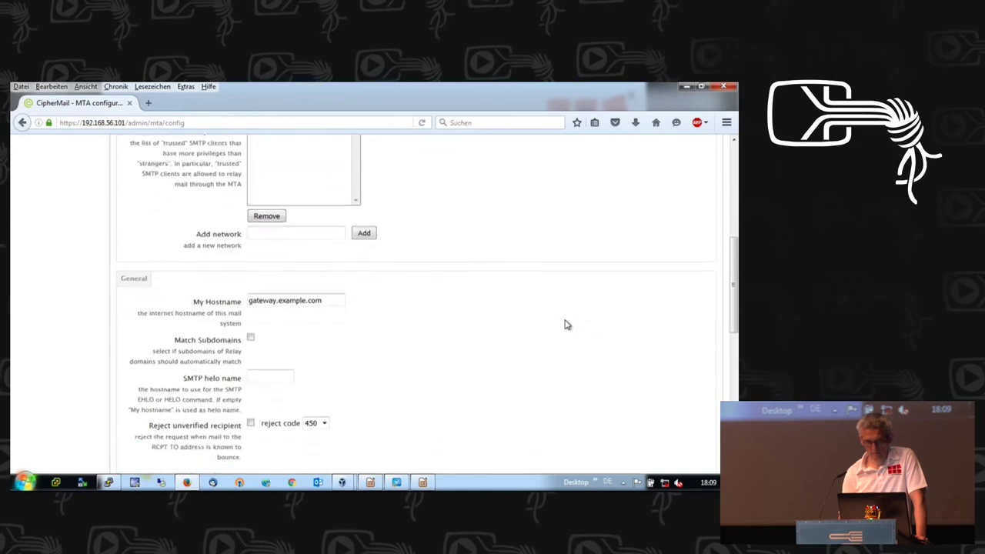
scroll(565, 324, down, 3)
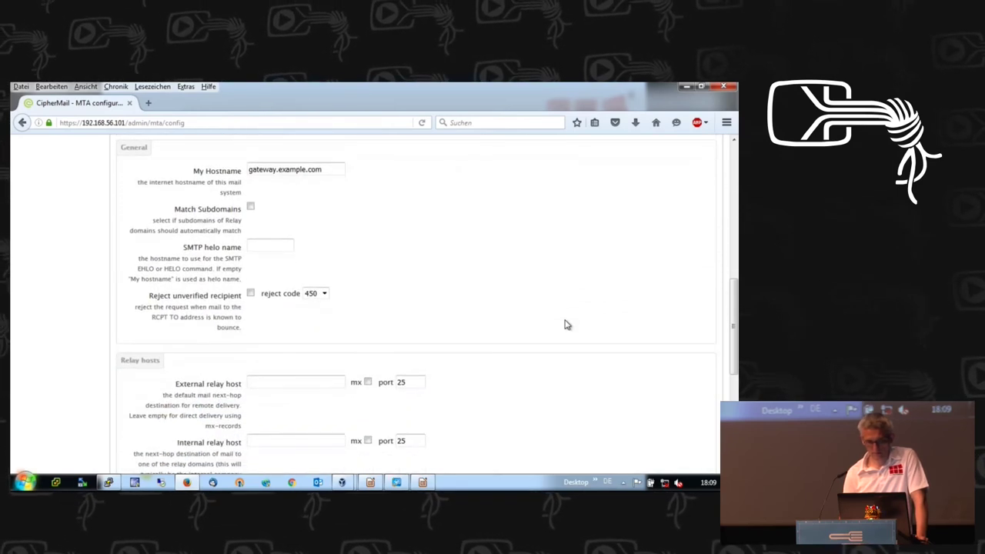
scroll(565, 325, down, 3)
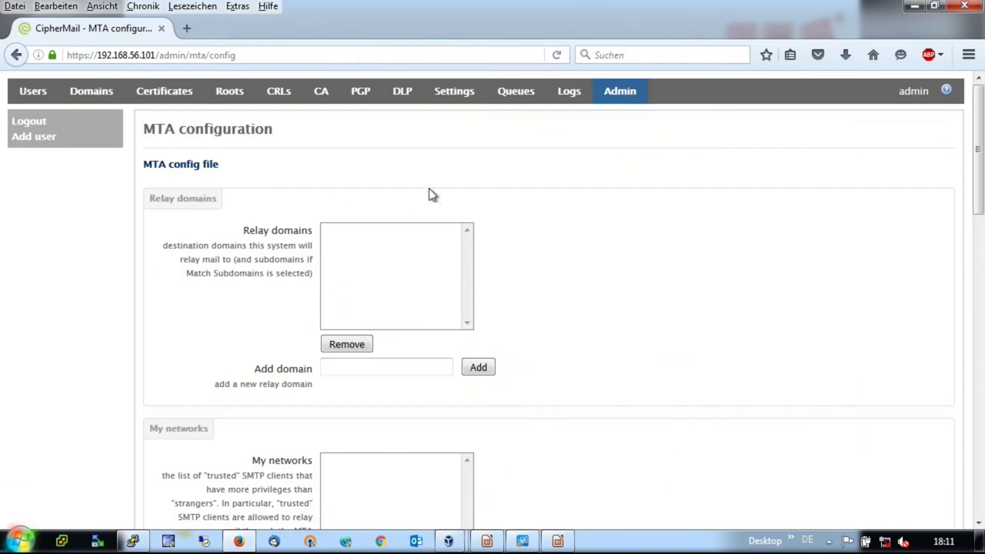
Look through the system backup page and the backup configuration with its SMB share and automatic backup settings.
click(611, 97)
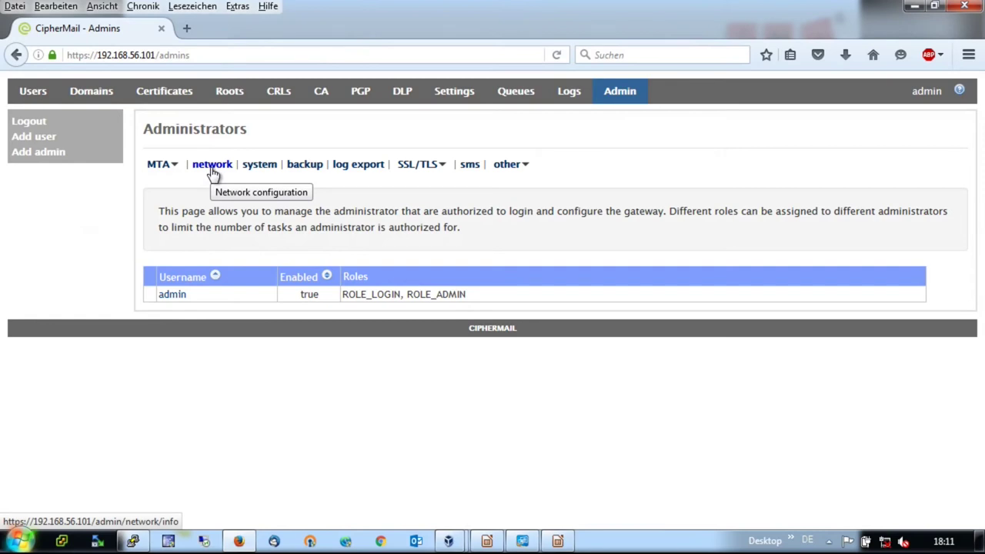
click(264, 168)
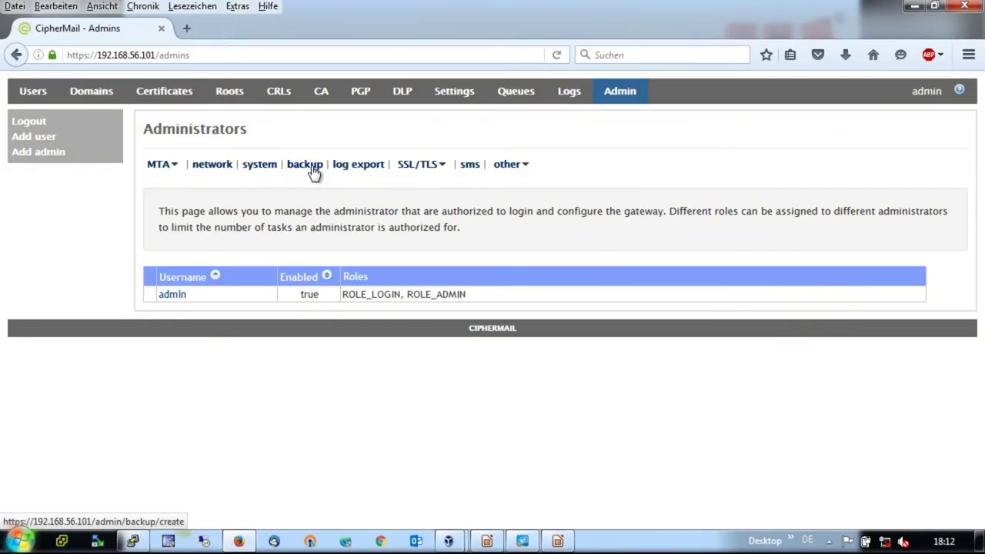
click(311, 169)
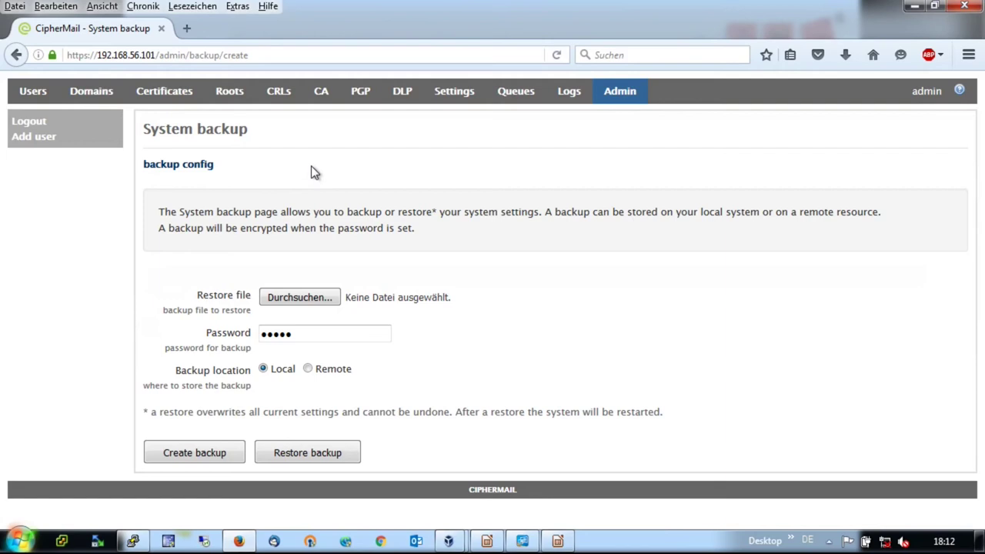
click(197, 164)
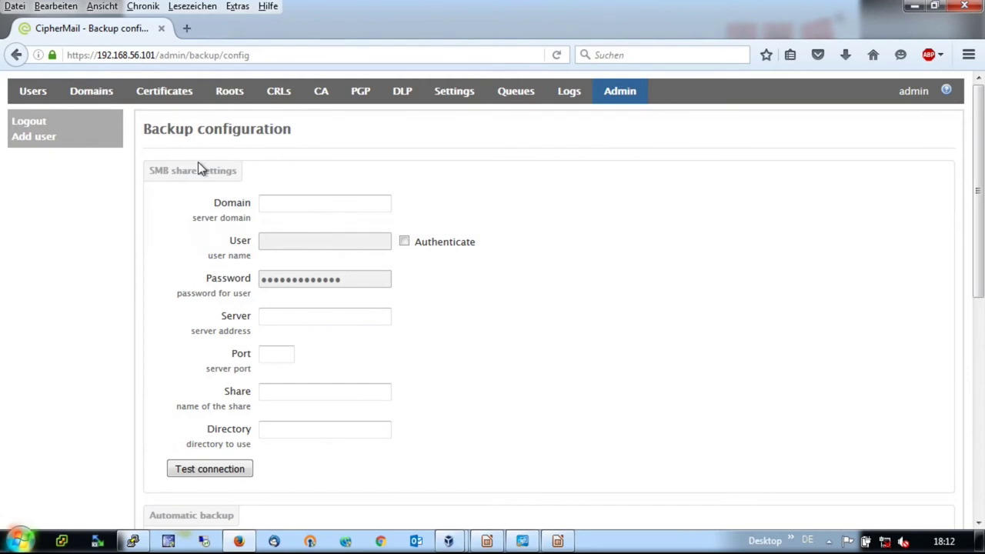
scroll(198, 167, down, 1)
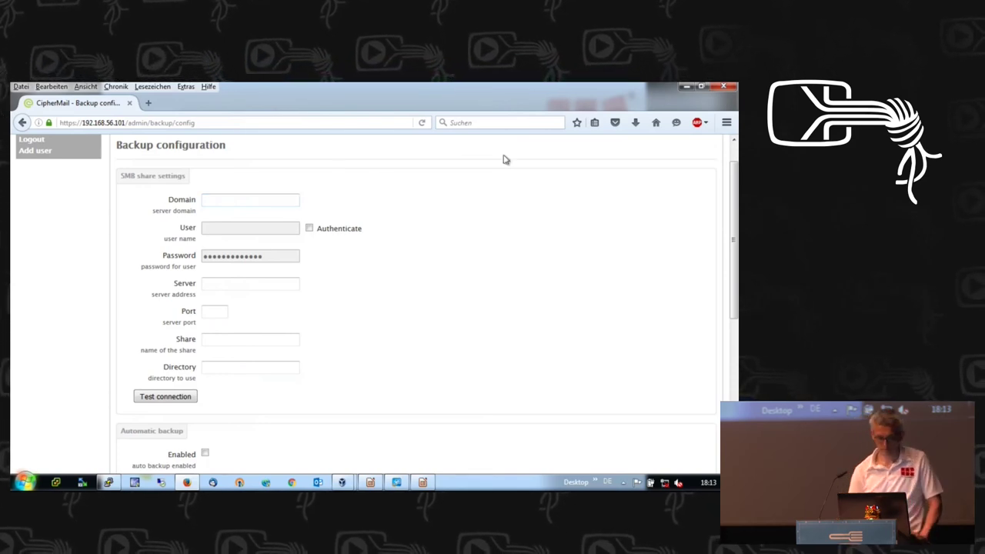
scroll(735, 154, up, 1)
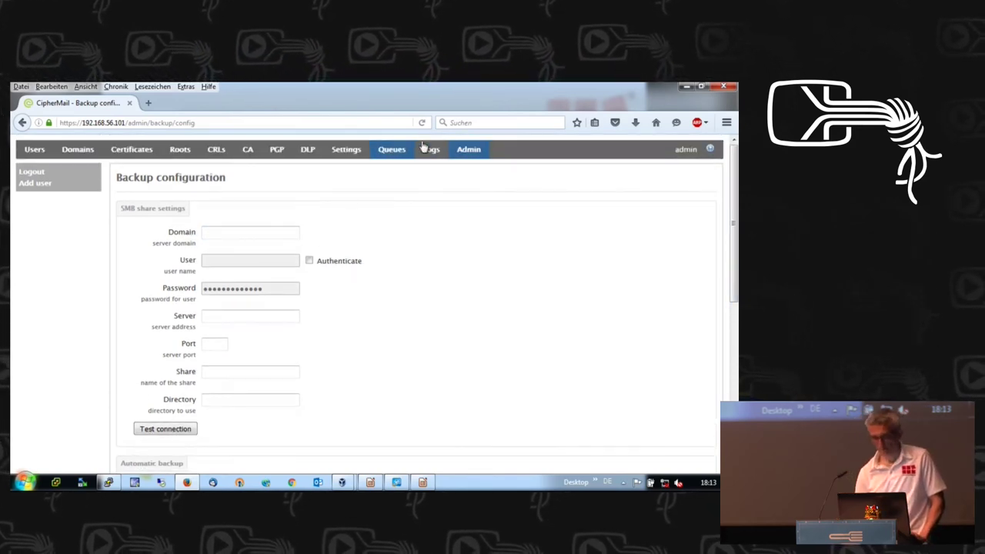
View the log export page with its encryption and export location options, and return to the Administrators page.
click(469, 148)
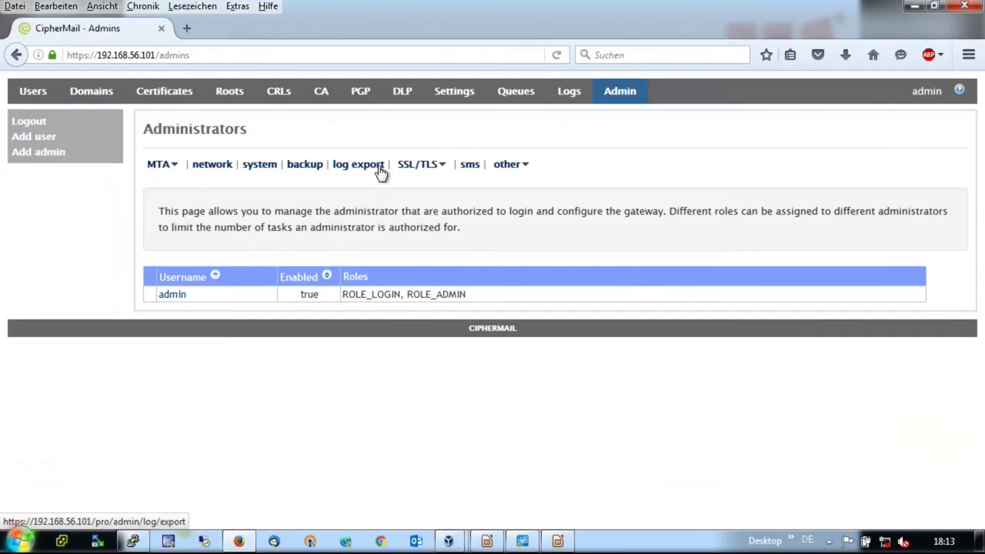
click(380, 169)
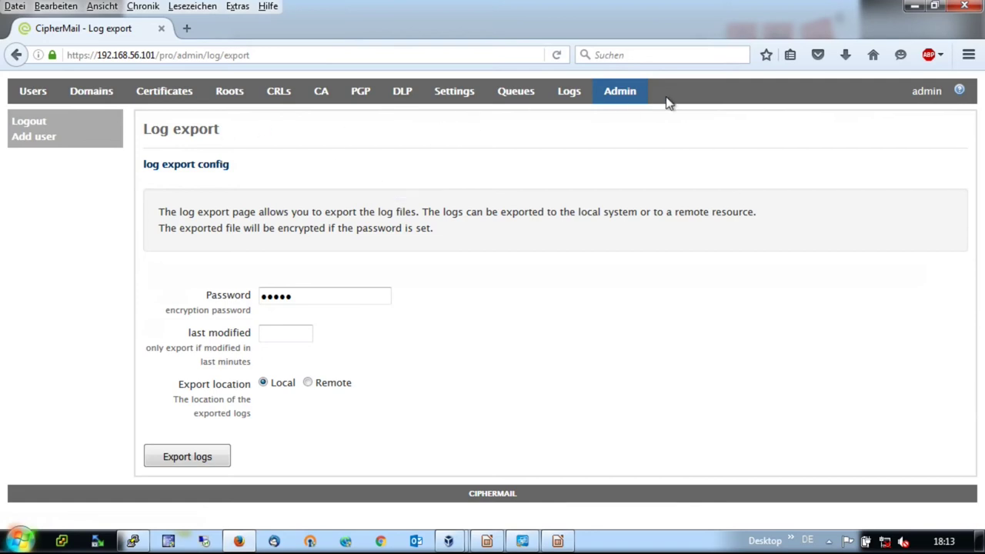
click(630, 98)
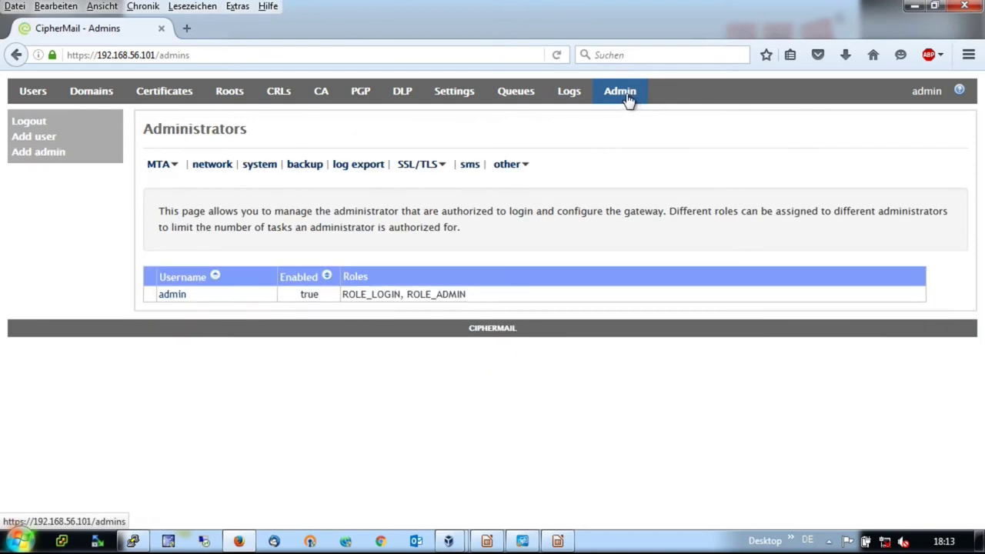
Check the SSL/TLS options, examine the logger levels page, and list the other administration functions.
mouse_move(445, 174)
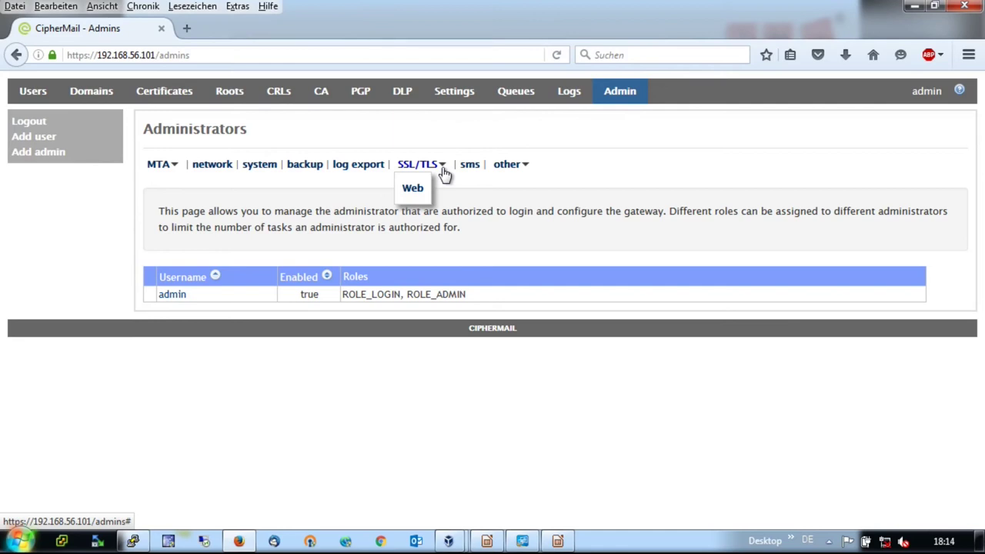
click(508, 164)
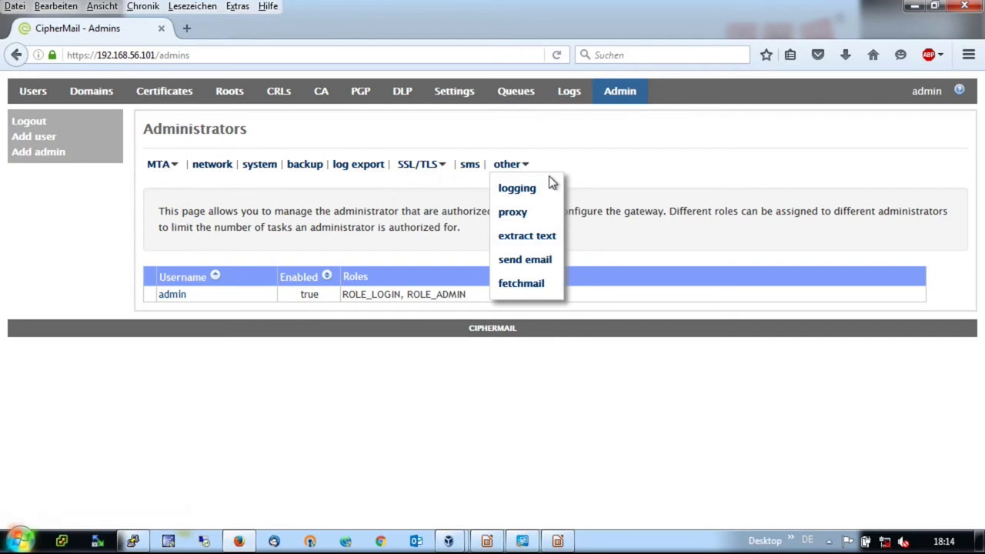
click(531, 188)
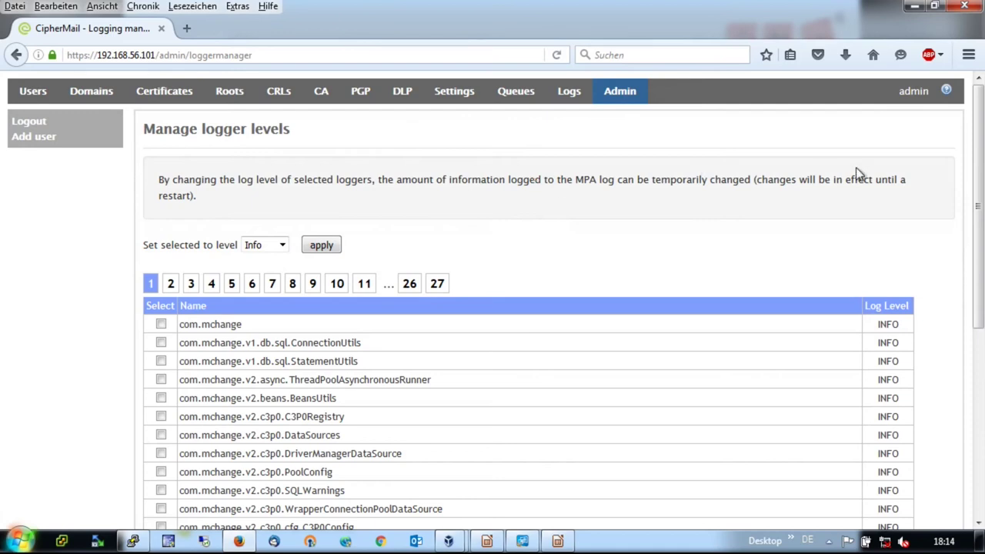
drag(980, 156, 980, 250)
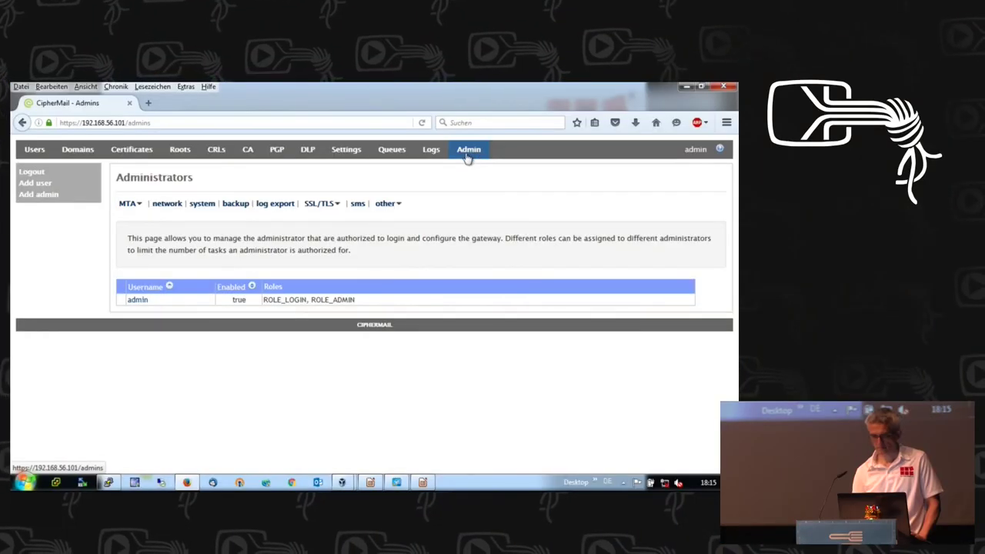
click(386, 204)
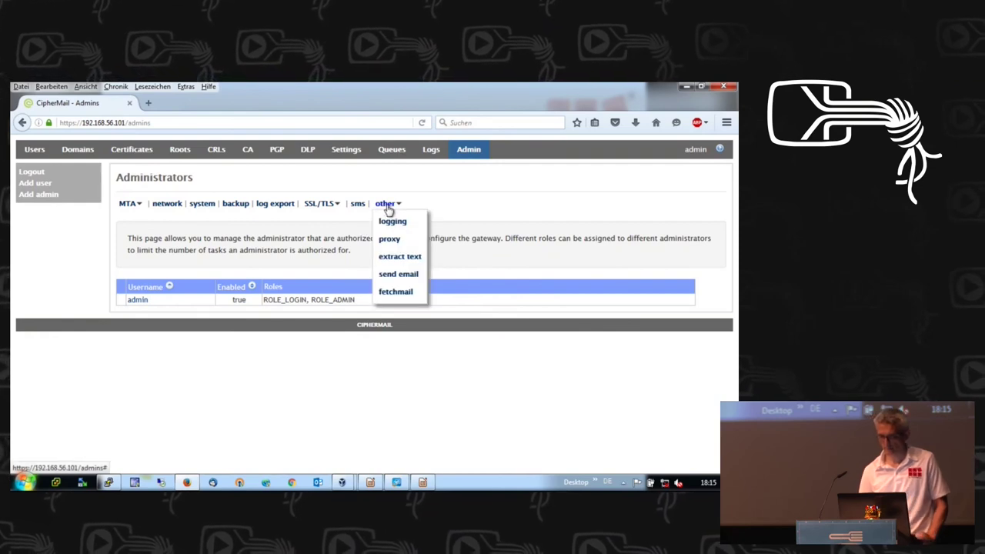